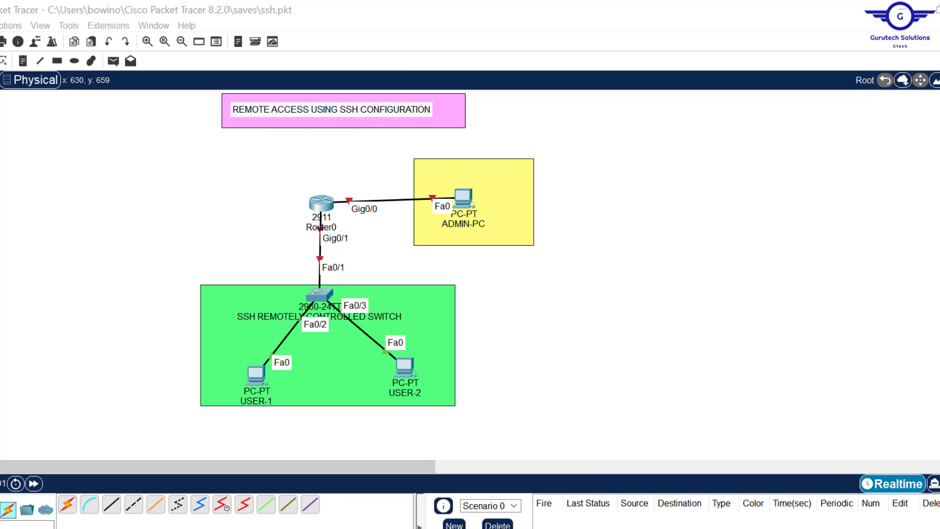
# Step: Review the first item of config-guide.txt in Notepad, on drawing, decorating and commenting the topology
pyautogui.click(290, 526)
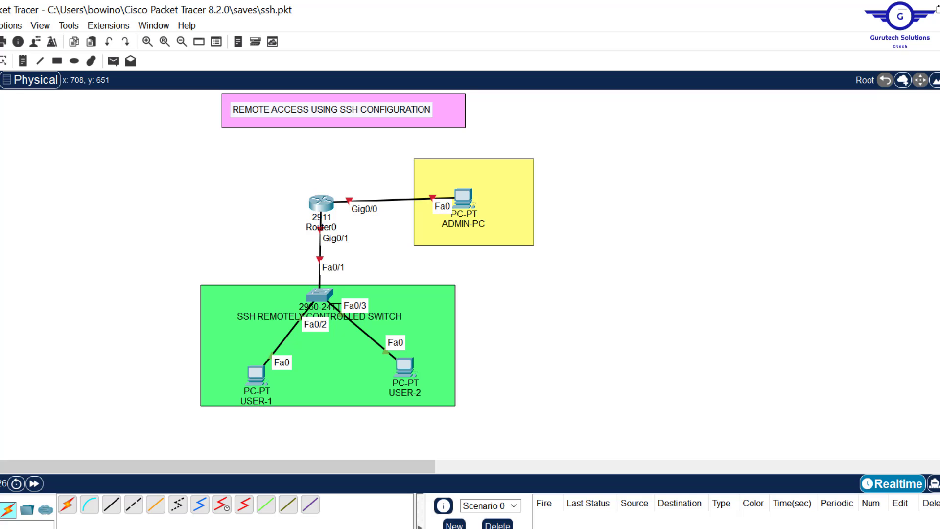
pyautogui.hotkey('alt', 'Tab')
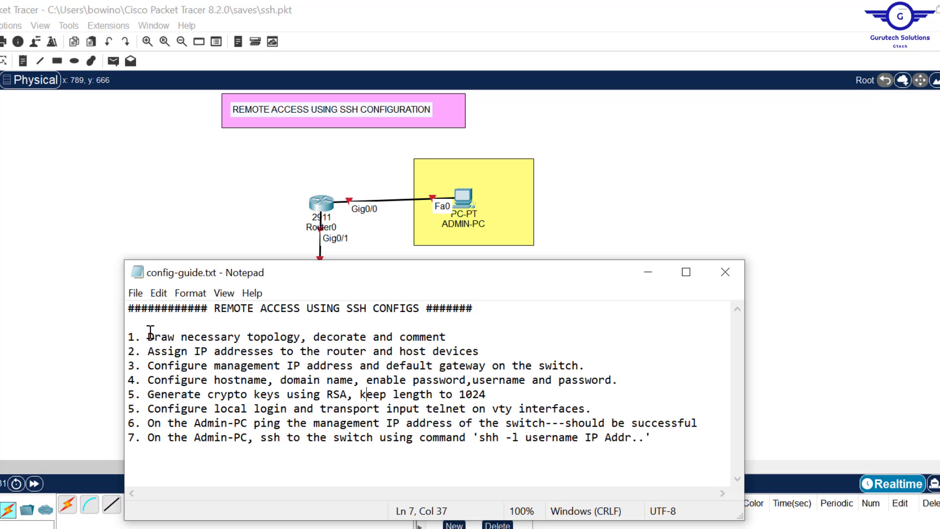
pyautogui.moveTo(149, 336); pyautogui.dragTo(437, 335)
pyautogui.click(662, 207)
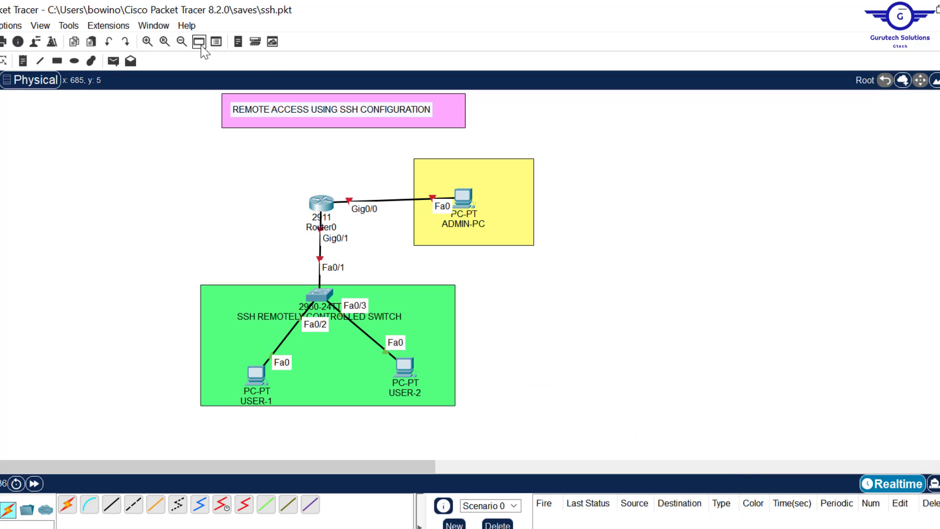
# Step: Add a 192.168.1.0/24 note above the link between the router and ADMIN-PC, and copy its text
pyautogui.click(22, 61)
pyautogui.click(360, 185)
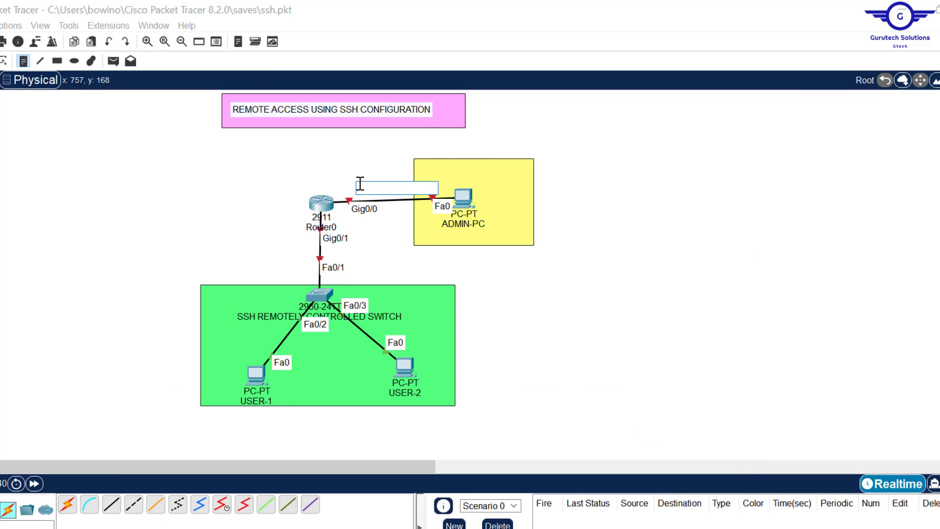
pyautogui.write('192.168.1.0/24')
pyautogui.hotkey('ctrl', 'a')
pyautogui.hotkey('ctrl', 'c')
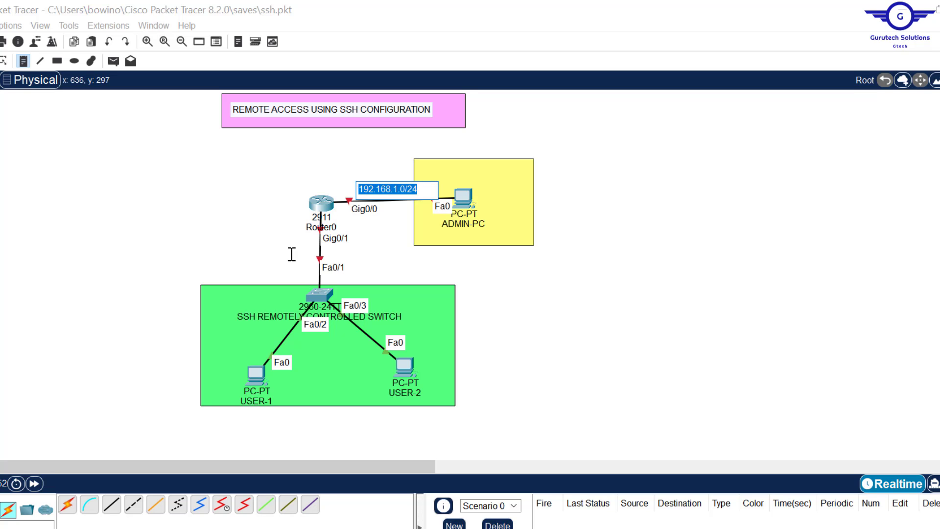
# Step: Place a copy of the network note beside the router-to-switch link and change it to 192.168.2.0/24
pyautogui.click(265, 250)
pyautogui.hotkey('ctrl', 'v')
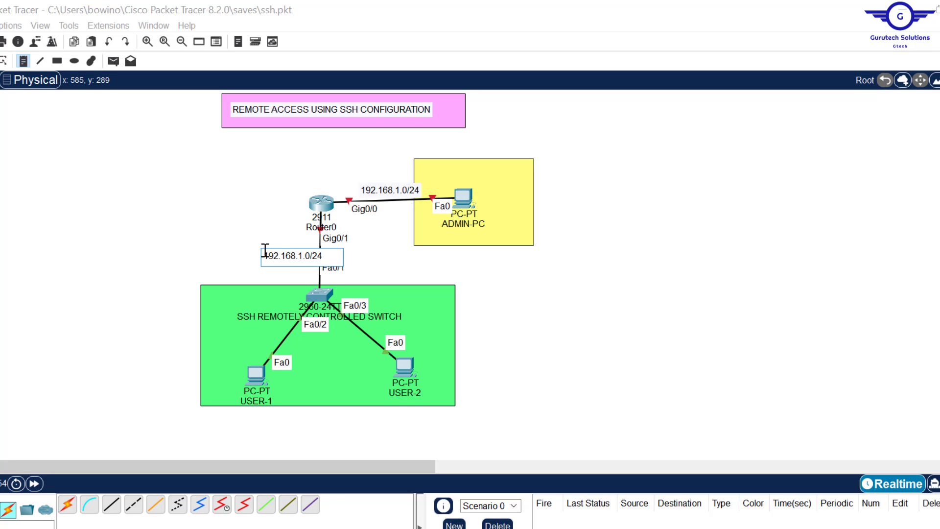
pyautogui.click(303, 257)
pyautogui.press('BackSpace')
pyautogui.write('2')
pyautogui.click(503, 249)
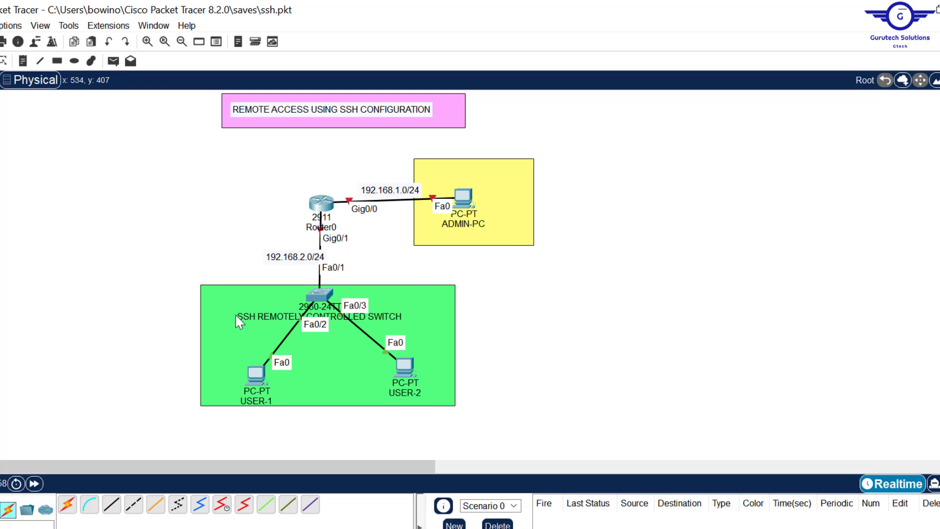
# Step: Shift the 192.168.2.0/24 and 192.168.1.0/24 notes slightly upward beside their links, and check the configuration guide
pyautogui.hotkey('alt', 'Tab')
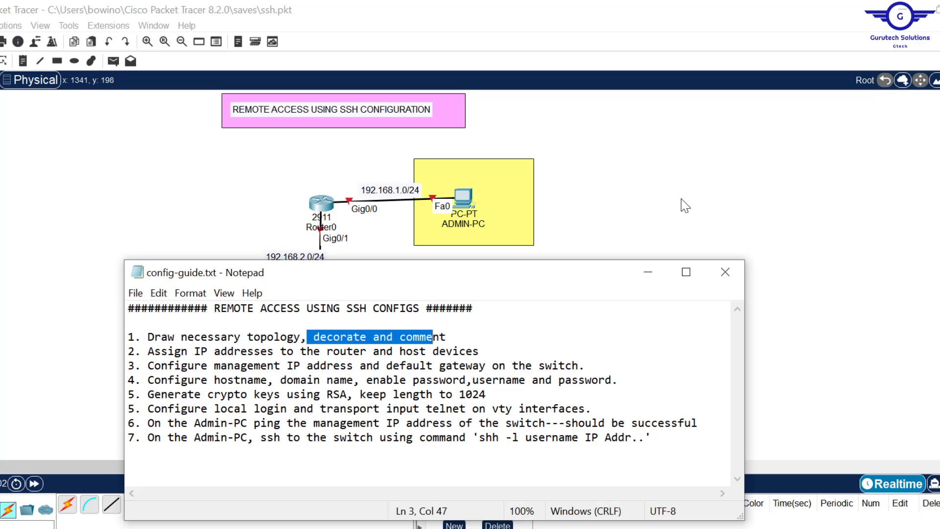
pyautogui.click(679, 185)
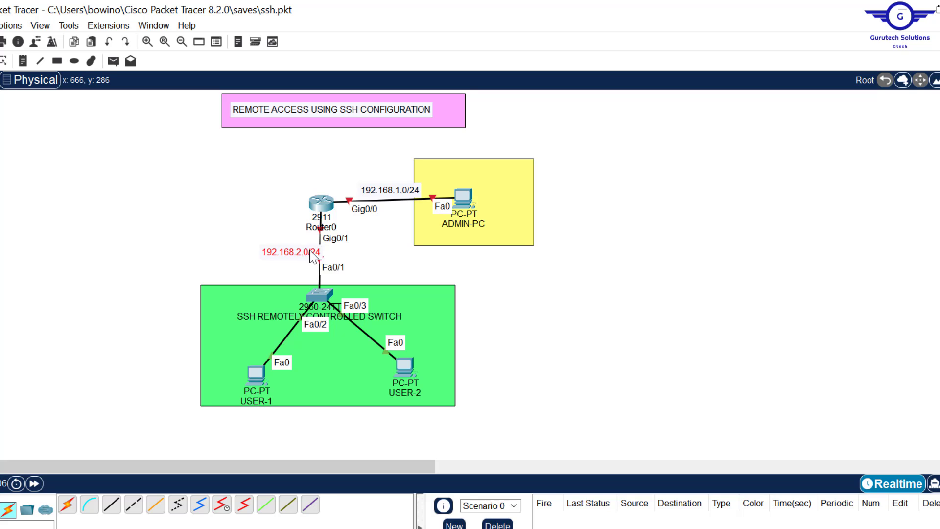
pyautogui.moveTo(305, 252); pyautogui.dragTo(306, 245)
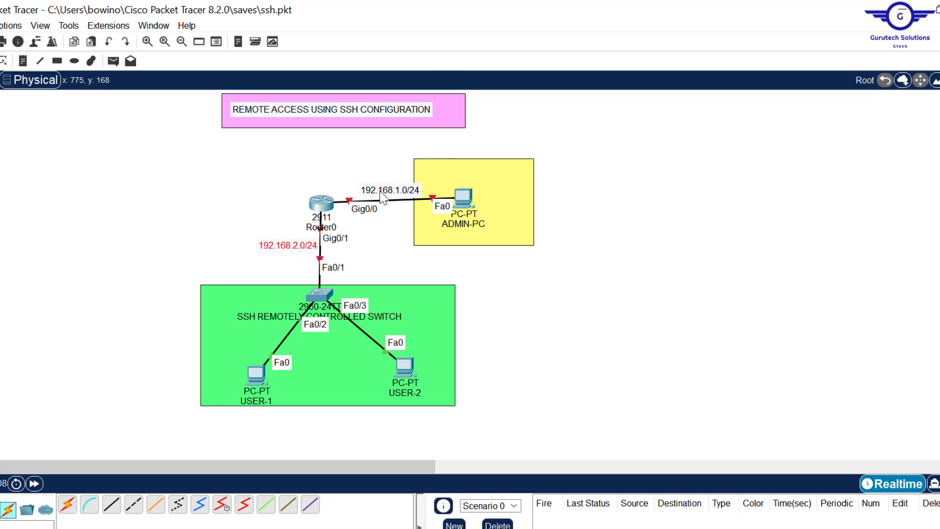
pyautogui.moveTo(392, 192); pyautogui.dragTo(387, 184)
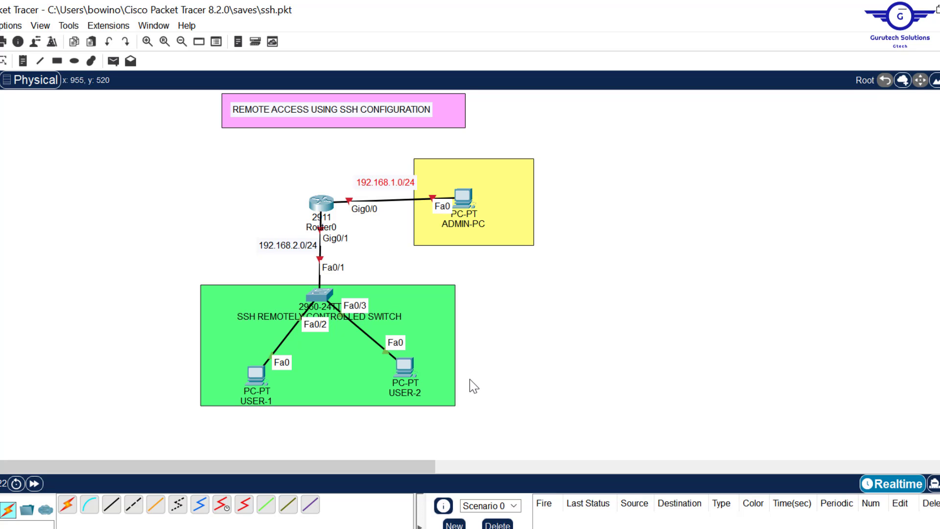
pyautogui.hotkey('alt', 'Tab')
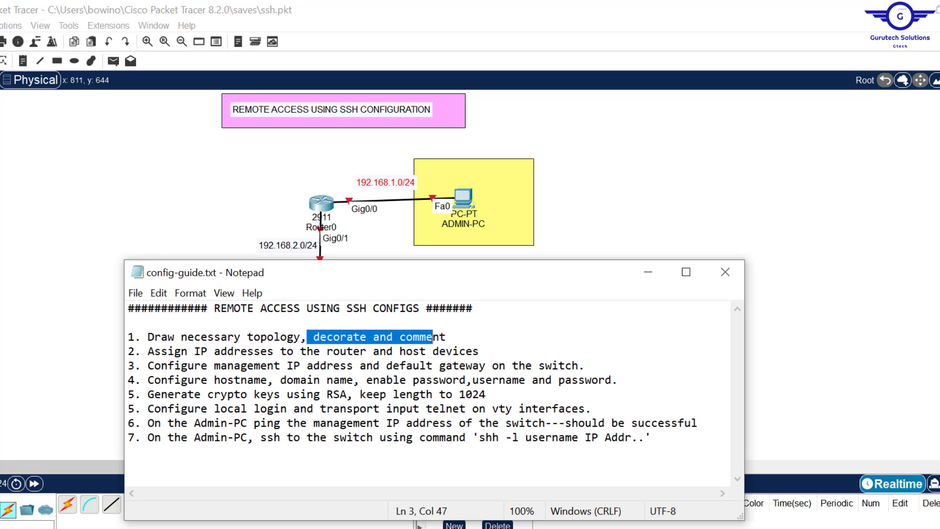
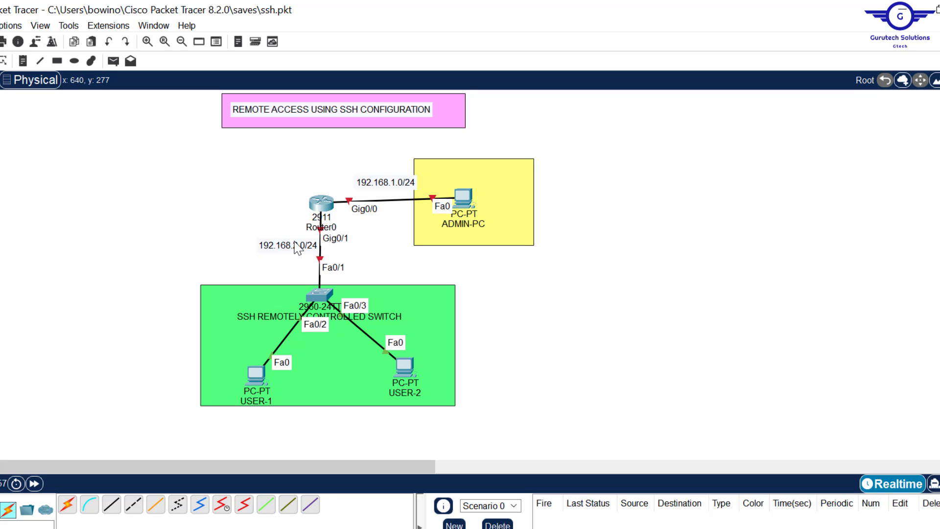
# Step: Open the command line of Router0 and decline the initial configuration dialog with n
pyautogui.click(322, 201)
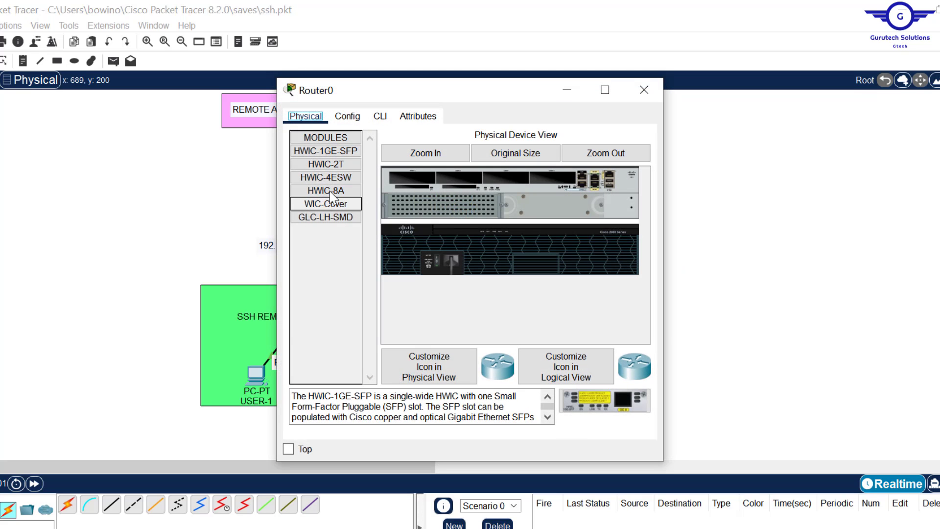
pyautogui.click(382, 126)
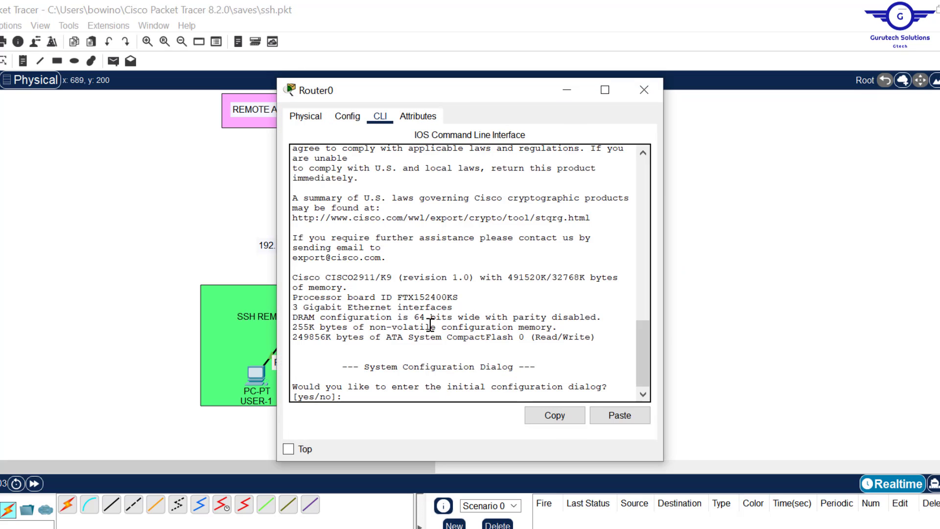
pyautogui.press('Return')
pyautogui.press('Return')
pyautogui.write('n')
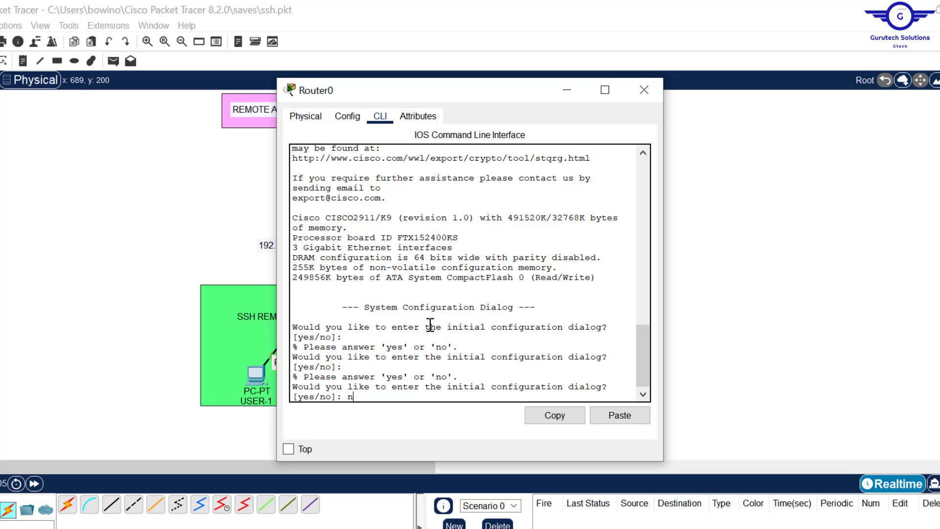
pyautogui.press('Return')
pyautogui.press('Return')
pyautogui.press('Return')
pyautogui.press('Return')
# Step: Enter privileged mode with en and global configuration mode with conf t on Router0
pyautogui.write('en')
pyautogui.press('Return')
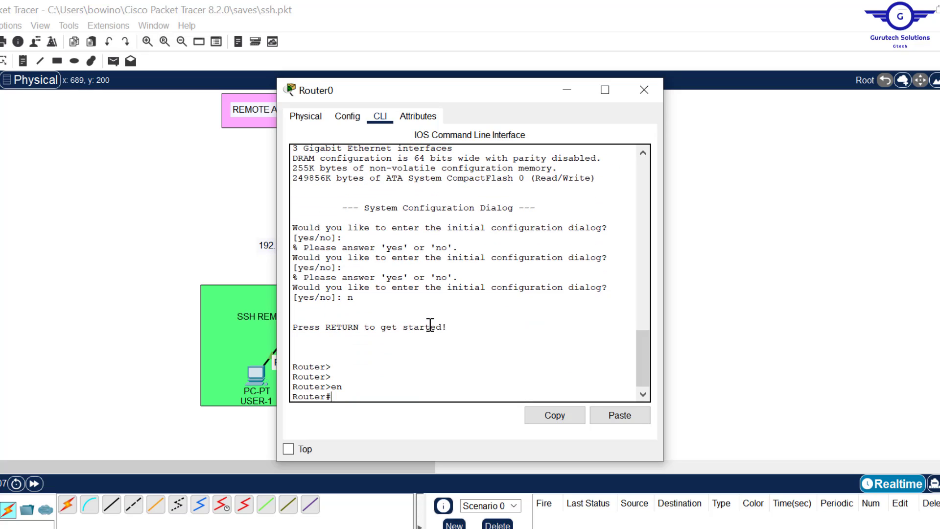
pyautogui.write('conf t')
pyautogui.press('Return')
pyautogui.press('Return')
pyautogui.press('Return')
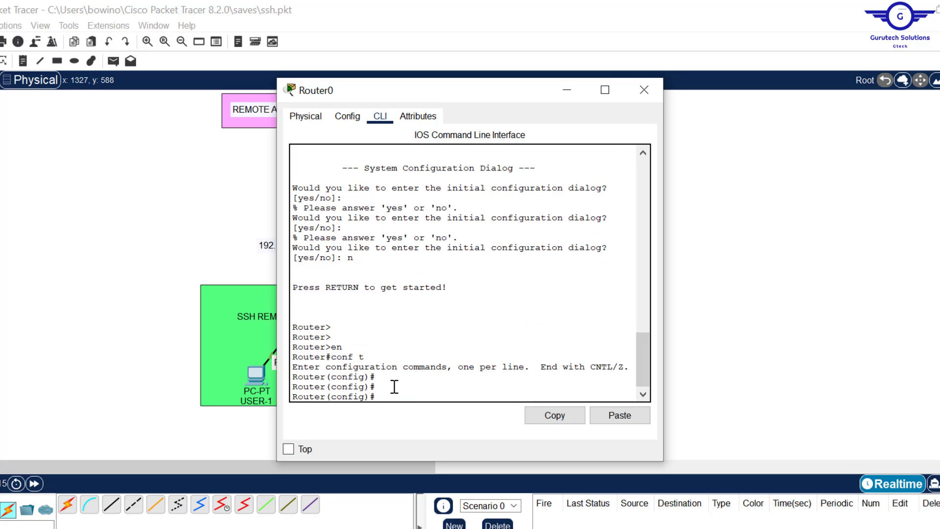
# Step: Select interface gig0/0 on Router0 and enable it with no shut
pyautogui.click(811, 209)
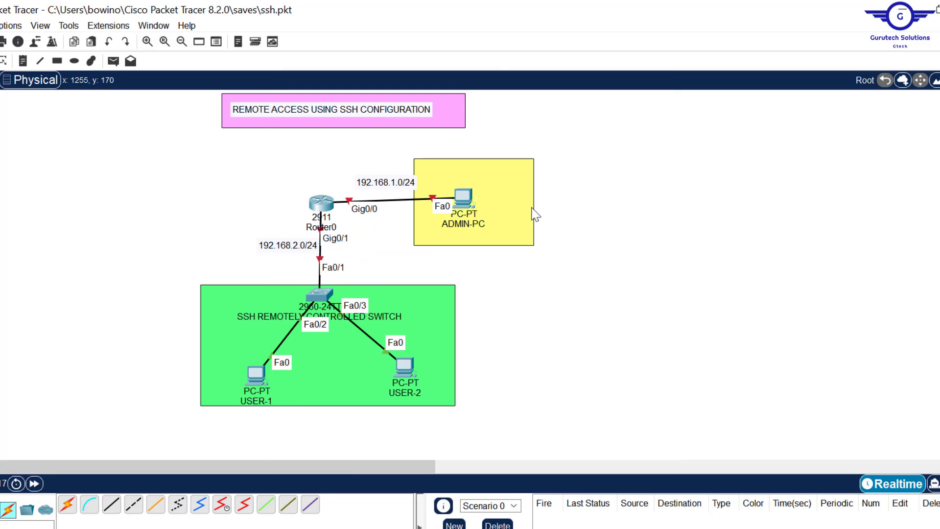
pyautogui.click(322, 202)
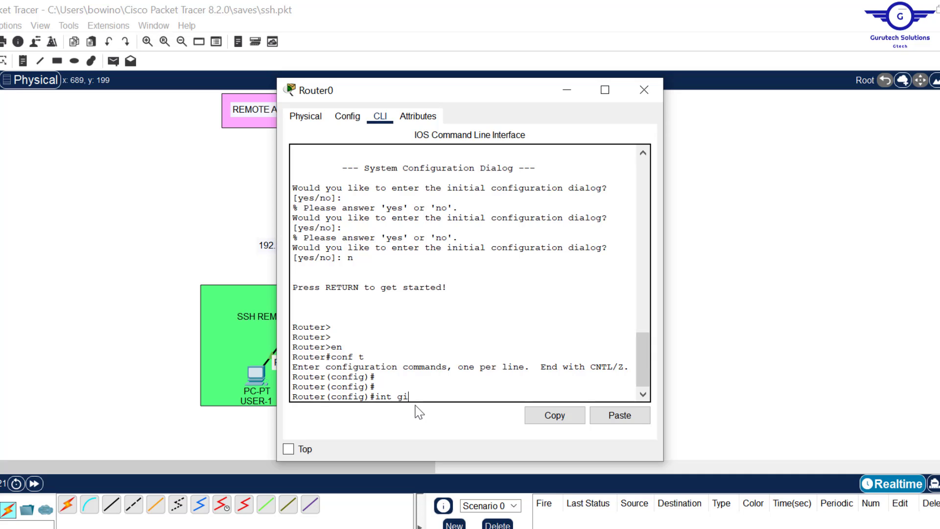
pyautogui.write('int gig0/0')
pyautogui.press('Return')
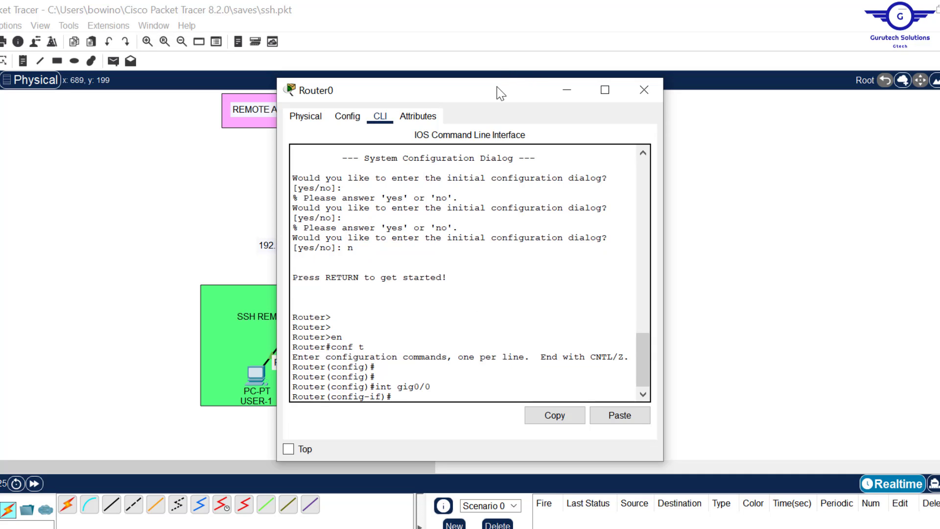
pyautogui.moveTo(499, 92); pyautogui.dragTo(475, 74)
pyautogui.press('Return')
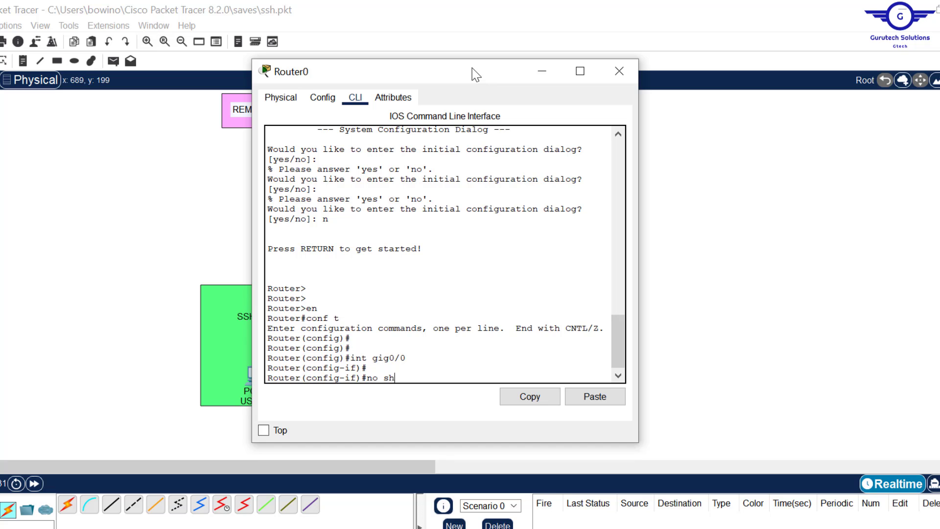
pyautogui.write('no shut')
pyautogui.press('Return')
pyautogui.press('Return')
pyautogui.press('Return')
pyautogui.press('Return')
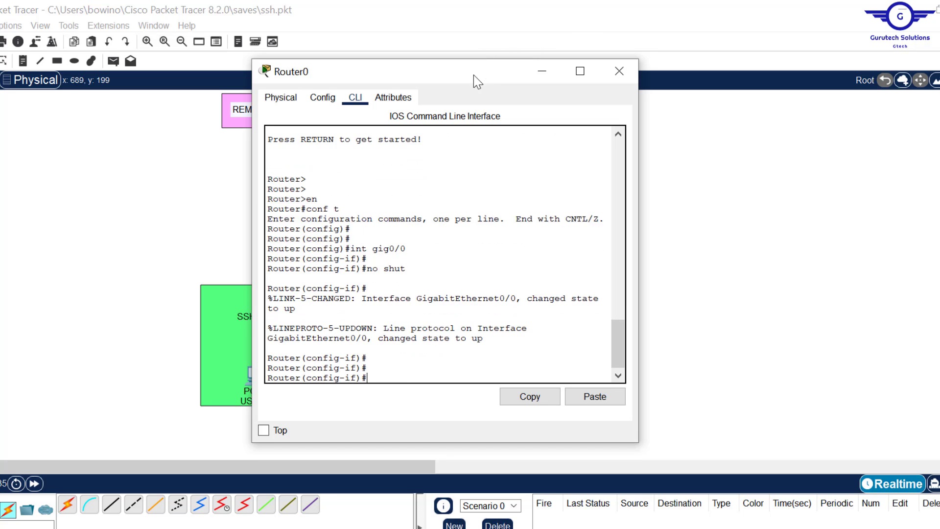
# Step: Assign IP address 192.168.1.1 with mask 255.255.255.0 to gig0/0 and close the router window
pyautogui.moveTo(474, 75); pyautogui.dragTo(474, 122)
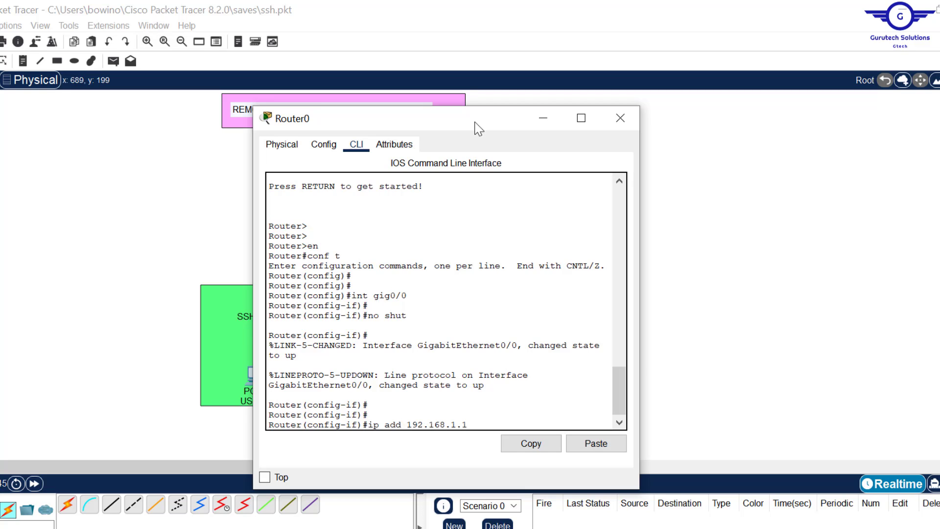
pyautogui.write('.255.255.0')
pyautogui.press('Return')
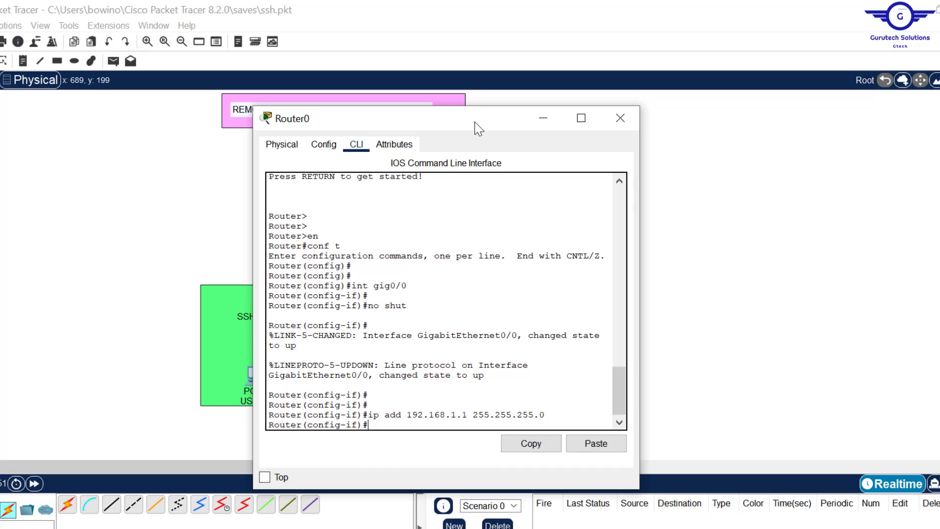
pyautogui.click(621, 118)
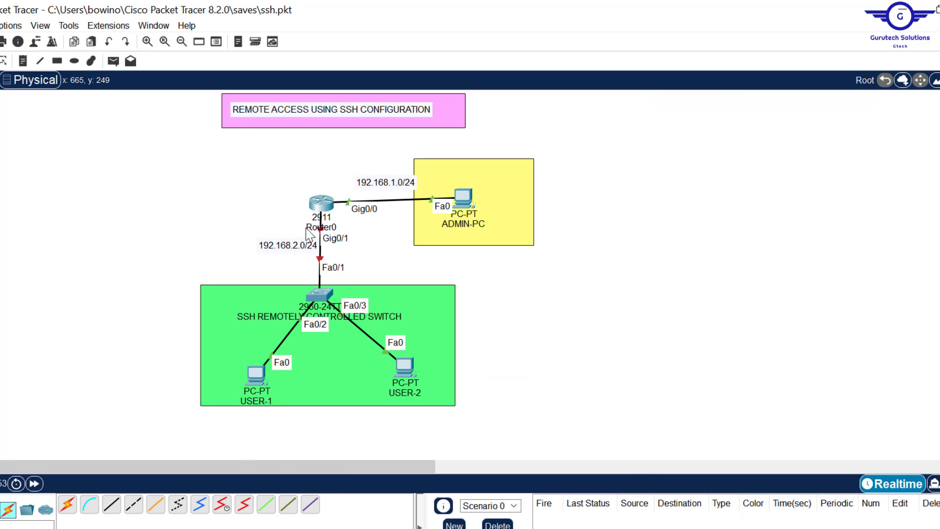
# Step: Reopen Router0, leave the gig0/0 configuration, and enable interface gig0/1 with no shut
pyautogui.click(322, 204)
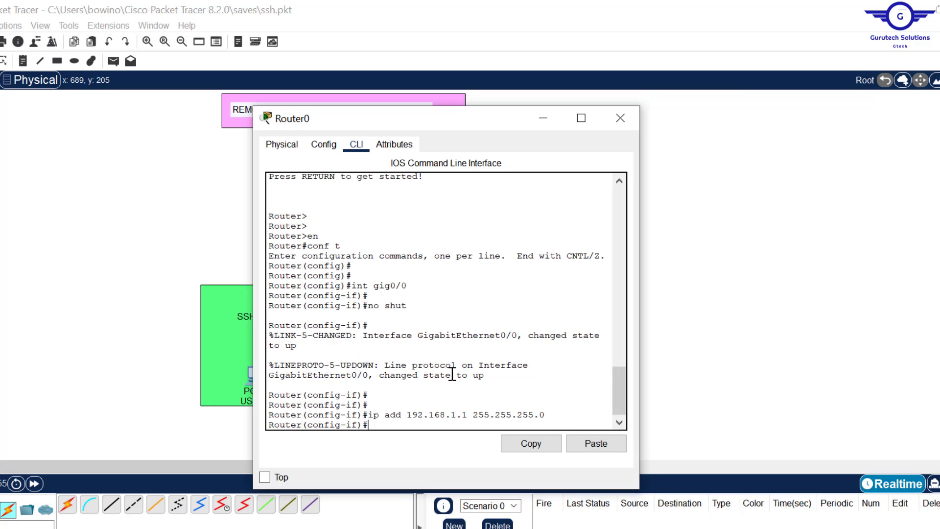
pyautogui.write('ex')
pyautogui.press('Return')
pyautogui.press('Return')
pyautogui.press('Return')
pyautogui.press('Up')
pyautogui.press('Up')
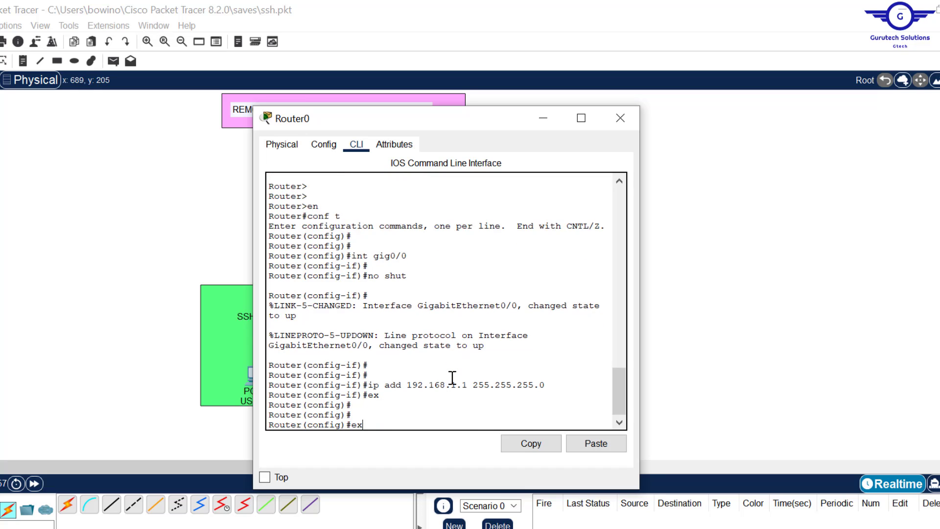
pyautogui.press('Up')
pyautogui.press('Up')
pyautogui.press('Return')
pyautogui.press('Return')
pyautogui.press('Return')
pyautogui.press('Up')
pyautogui.press('Up')
pyautogui.press('Up')
pyautogui.press('Up')
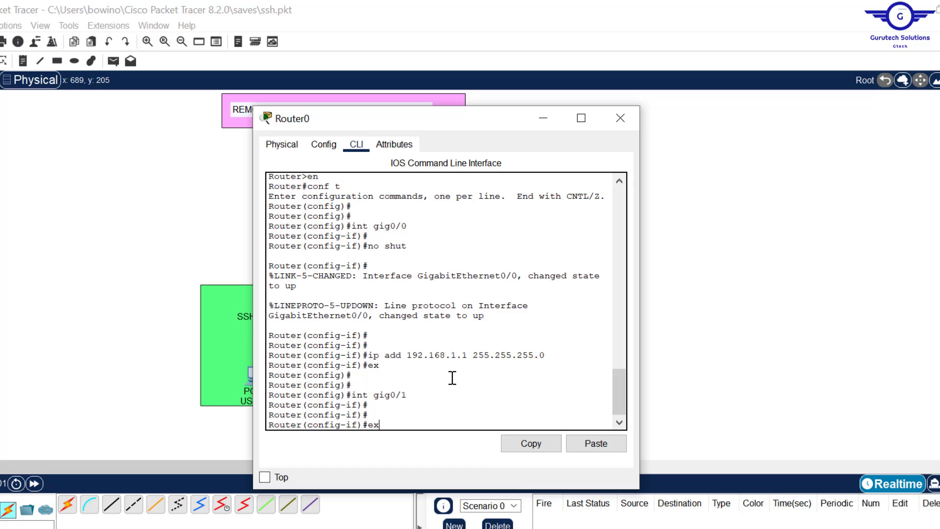
pyautogui.press('Return')
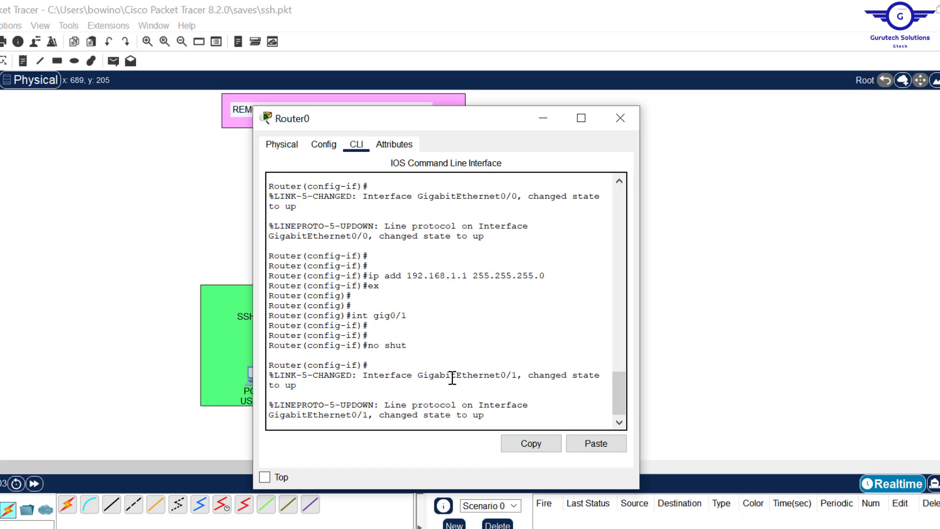
pyautogui.press('Return')
pyautogui.press('Return')
pyautogui.press('Return')
# Step: Assign IP address 192.168.2.1 with mask 255.255.255.0 to gig0/1, reusing the previous ip add command
pyautogui.press('Up')
pyautogui.press('Up')
pyautogui.press('Up')
pyautogui.press('Up')
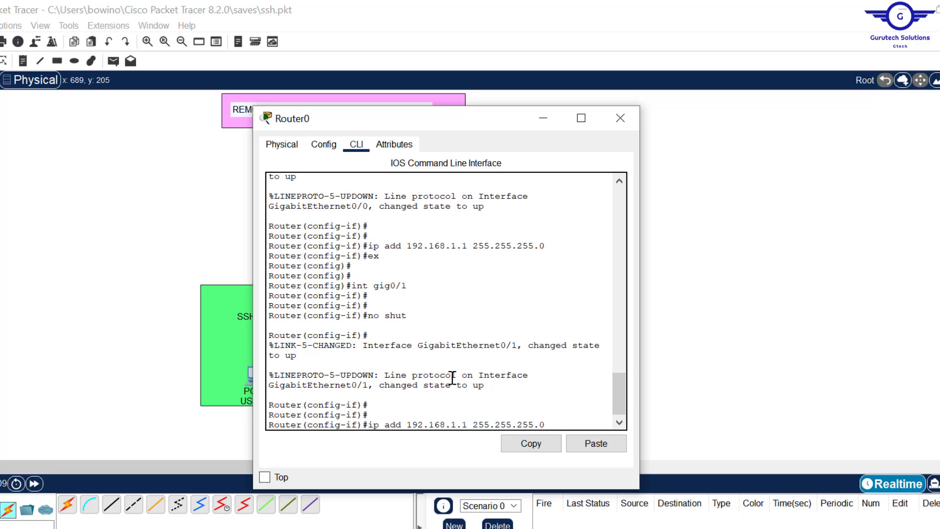
pyautogui.press('Left')
pyautogui.press('Left')
pyautogui.press('Left')
pyautogui.press('Left')
pyautogui.press('Left')
pyautogui.press('Left')
pyautogui.press('Left')
pyautogui.press('Left')
pyautogui.press('Left')
pyautogui.press('Left')
pyautogui.press('Left')
pyautogui.press('Left')
pyautogui.press('Left')
pyautogui.press('Left')
pyautogui.press('Left')
pyautogui.press('Left')
pyautogui.press('BackSpace')
pyautogui.write('2')
pyautogui.press('Return')
# Step: Exit the interface configuration, save the router's configuration with do wr, and close the router window
pyautogui.write('ex')
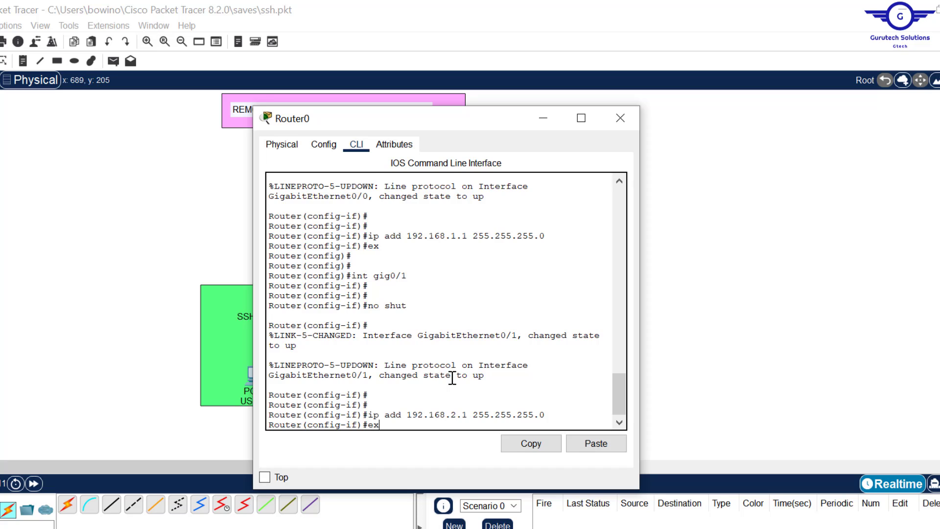
pyautogui.press('Return')
pyautogui.press('Return')
pyautogui.press('Return')
pyautogui.write('do wr')
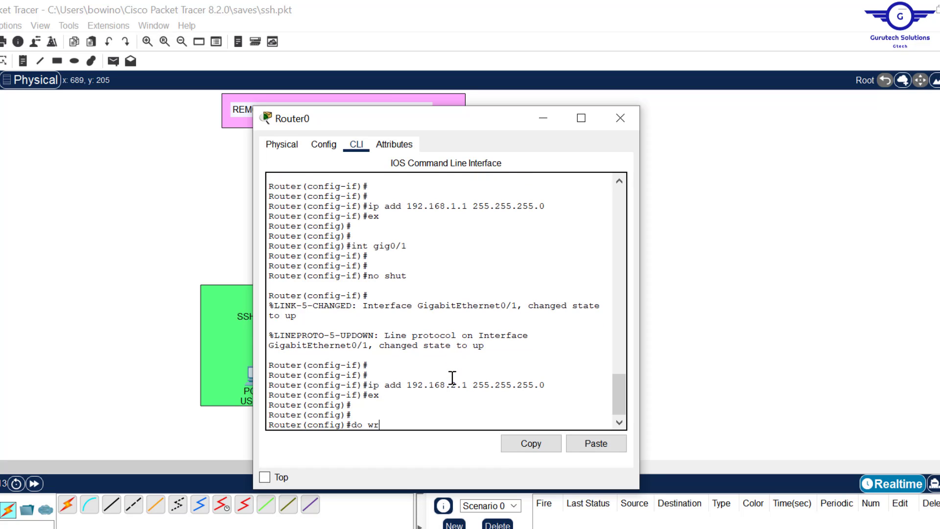
pyautogui.press('Return')
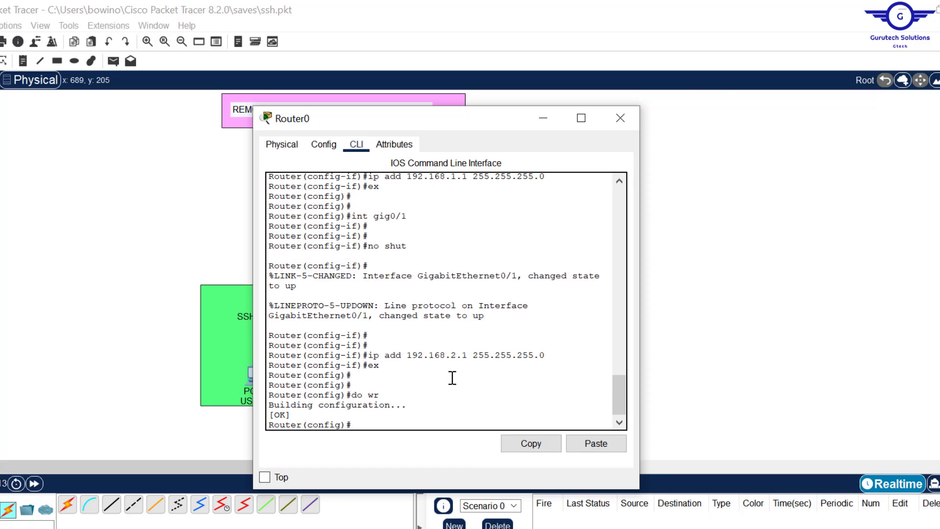
pyautogui.click(620, 118)
pyautogui.moveTo(288, 174); pyautogui.dragTo(351, 234)
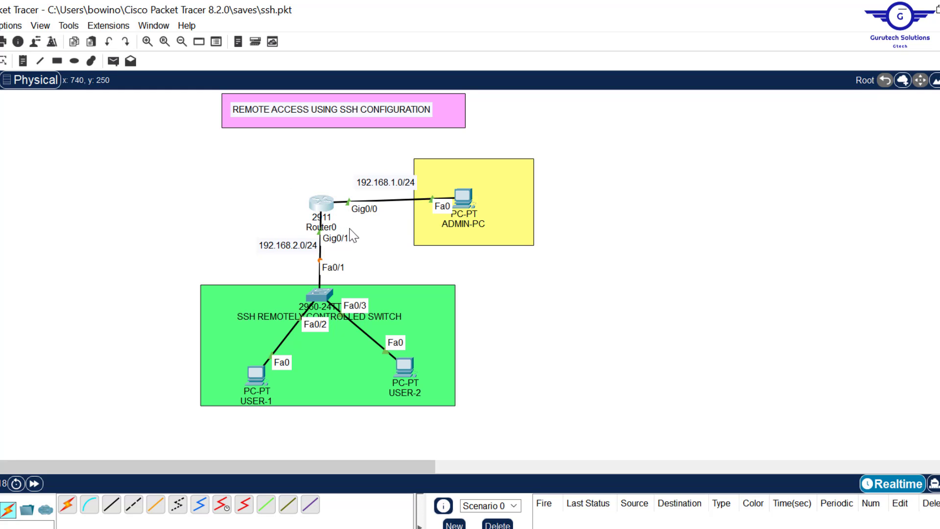
# Step: Consult config-guide.txt in Notepad, highlight host devices in the IP addressing item, and return to the Packet Tracer topology
pyautogui.click(259, 184)
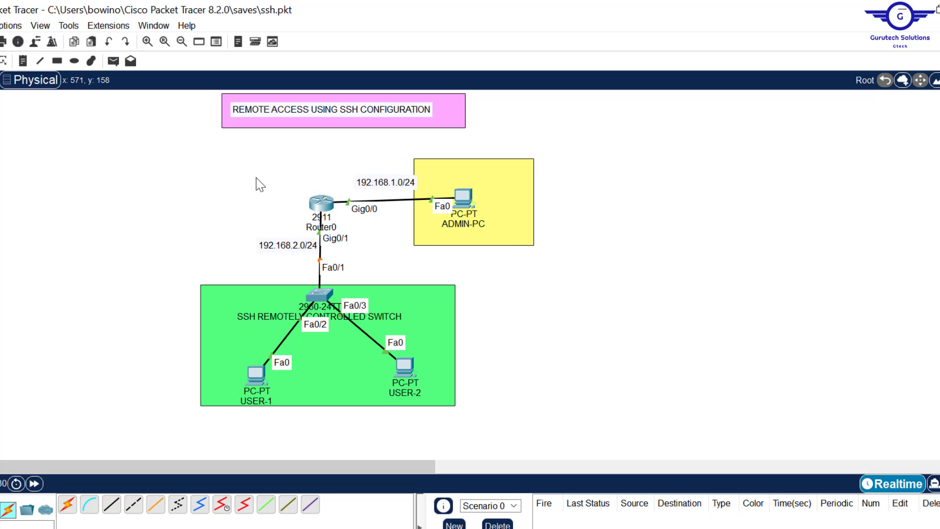
pyautogui.moveTo(256, 177); pyautogui.dragTo(357, 236)
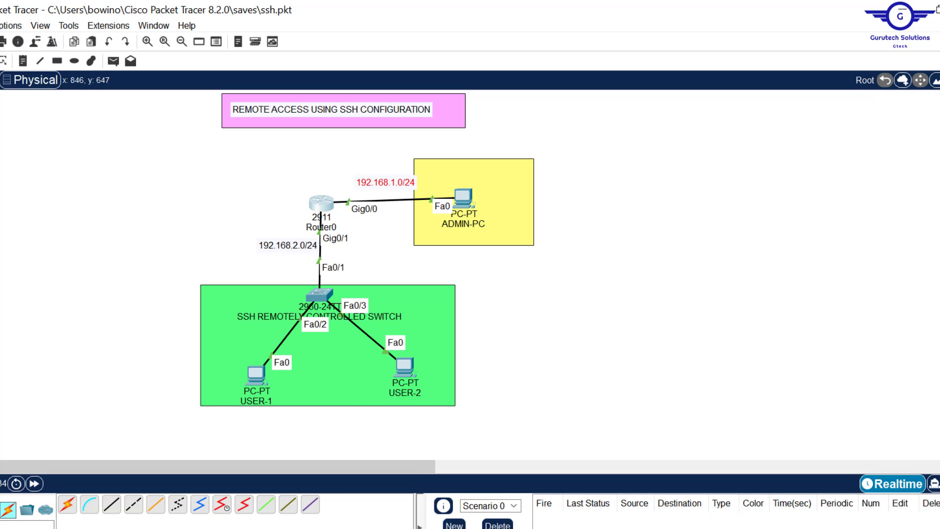
pyautogui.hotkey('alt', 'Tab')
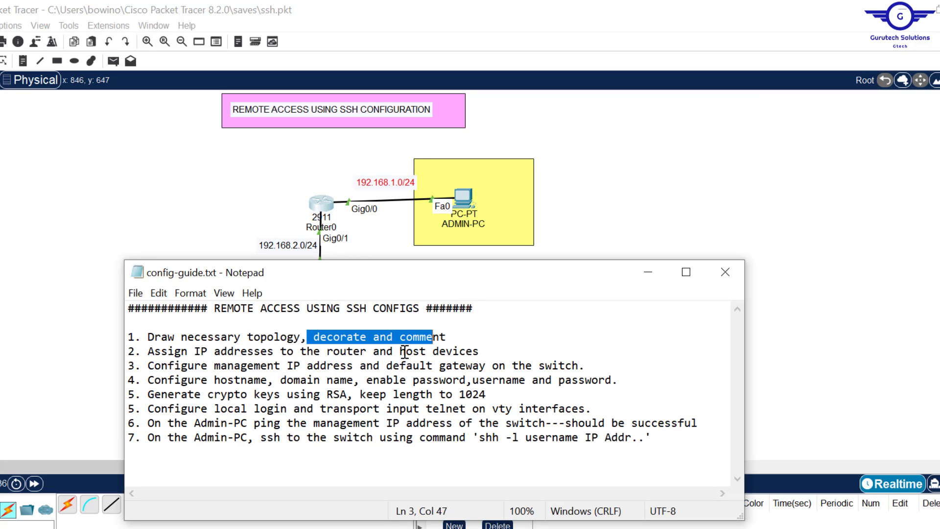
pyautogui.moveTo(401, 351); pyautogui.dragTo(485, 351)
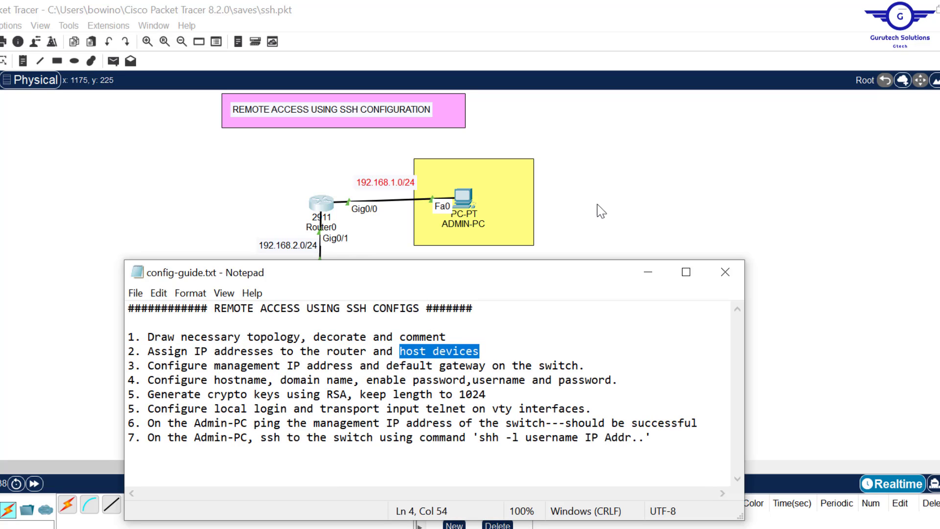
pyautogui.click(627, 188)
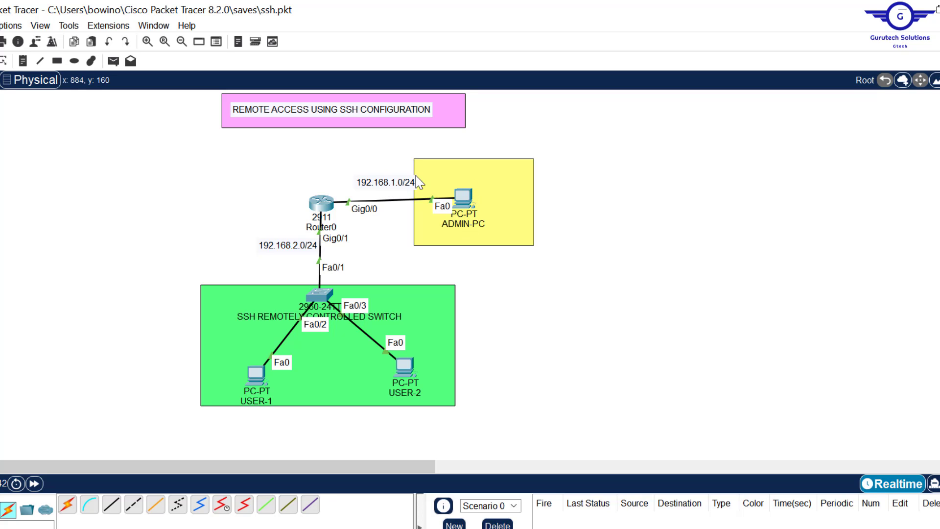
# Step: Set ADMIN-PC's static IPv4 address to 192.168.1.10 in its IP configuration and copy the address
pyautogui.click(464, 197)
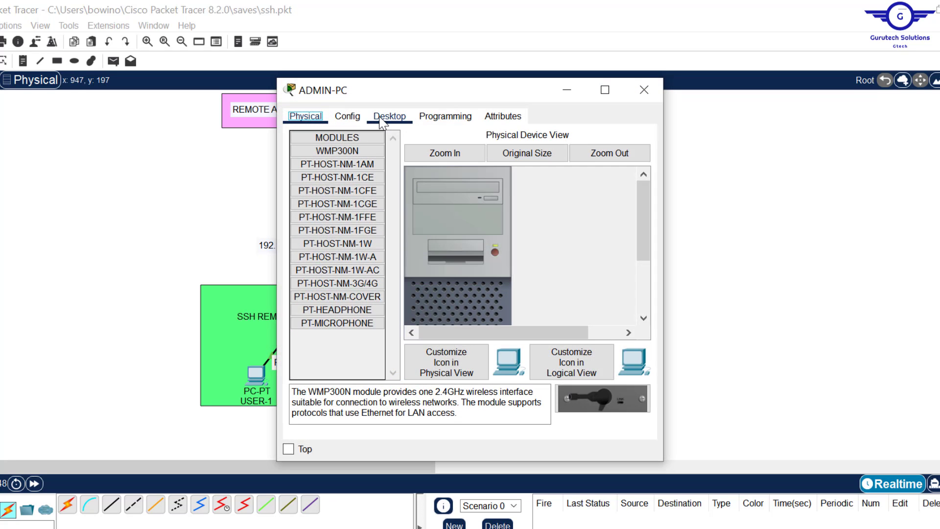
pyautogui.click(387, 117)
pyautogui.click(323, 157)
pyautogui.click(432, 203)
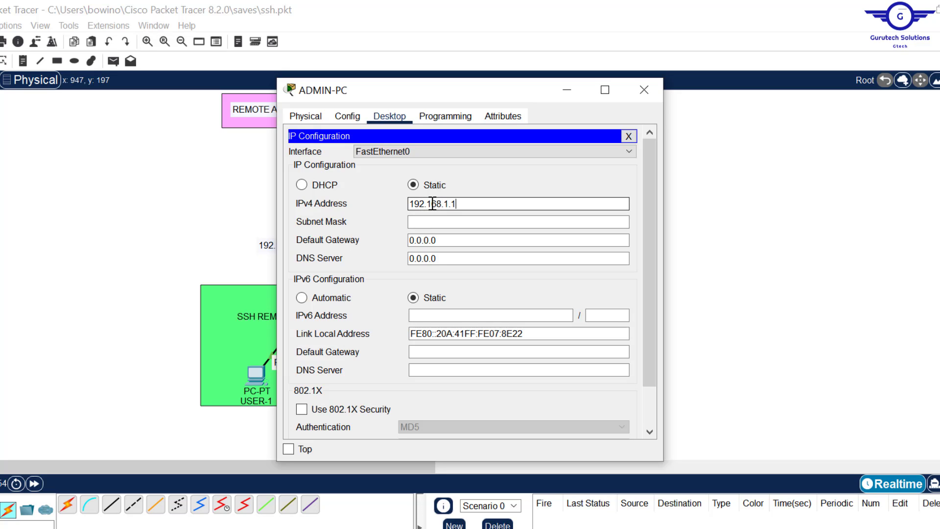
pyautogui.write('192.168.1.10')
pyautogui.hotkey('ctrl', 'a')
pyautogui.hotkey('ctrl', 'c')
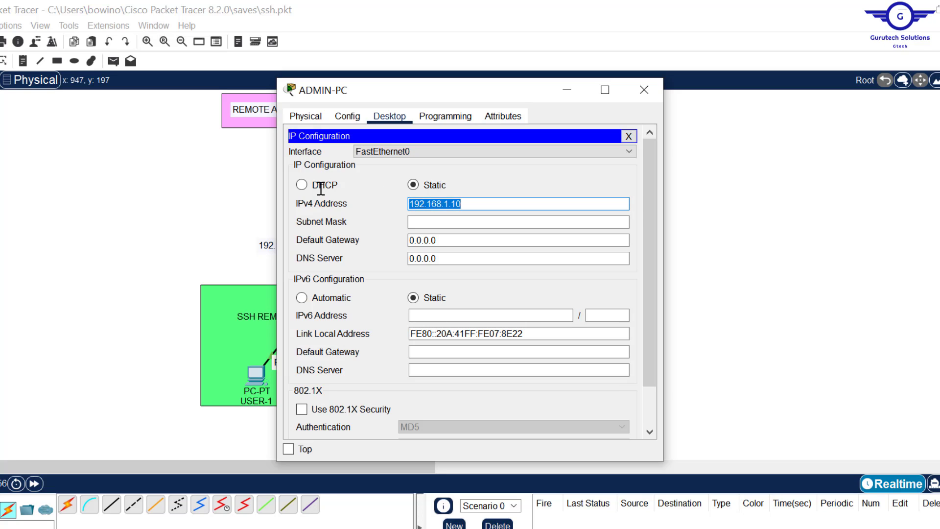
# Step: Give ADMIN-PC the subnet mask 255.255.255.0 and default gateway 192.168.1.1, and close its window
pyautogui.click(425, 222)
pyautogui.click(451, 240)
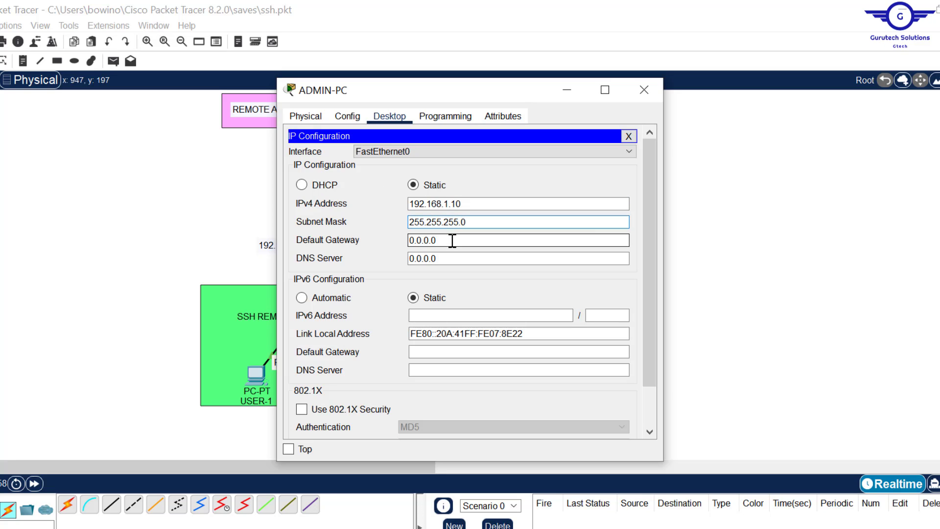
pyautogui.hotkey('ctrl', 'a')
pyautogui.hotkey('ctrl', 'v')
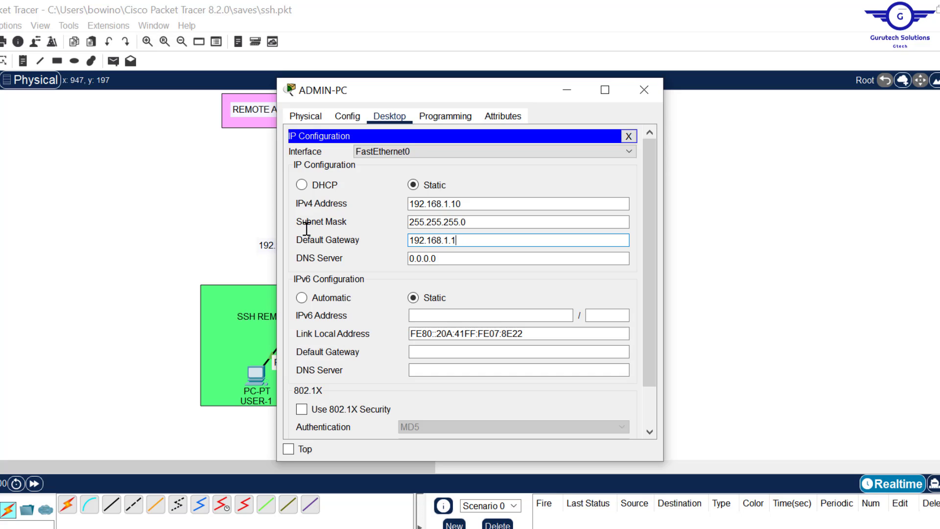
pyautogui.click(644, 91)
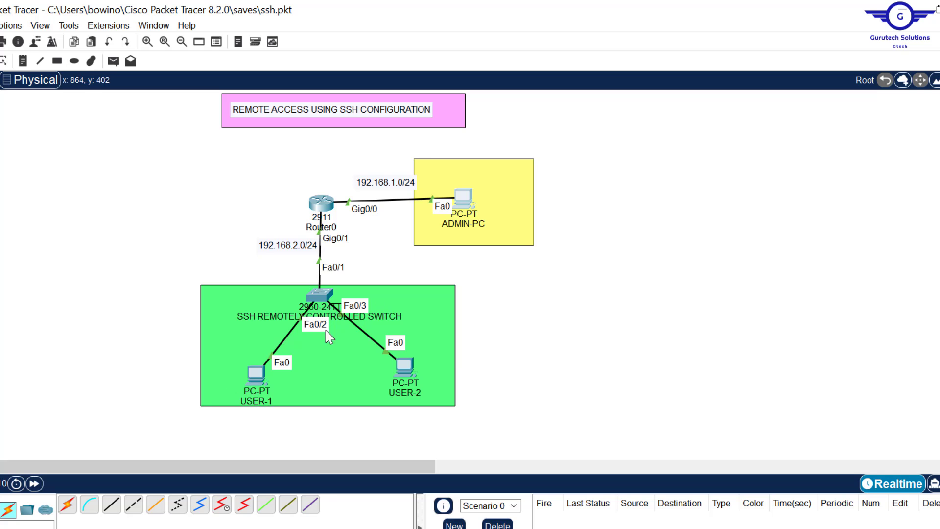
# Step: Set USER-1's static IPv4 address to 192.168.2.10 in its IP configuration
pyautogui.click(256, 377)
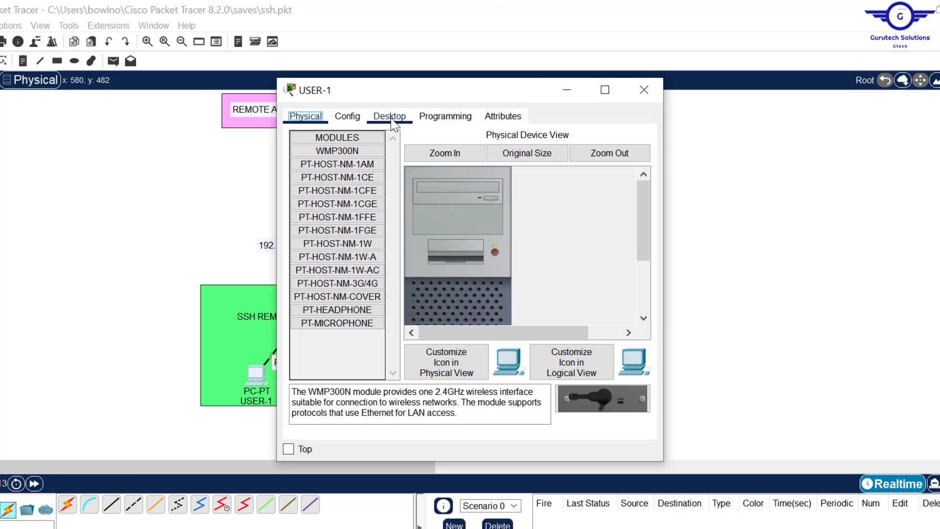
pyautogui.click(390, 116)
pyautogui.click(332, 159)
pyautogui.click(431, 203)
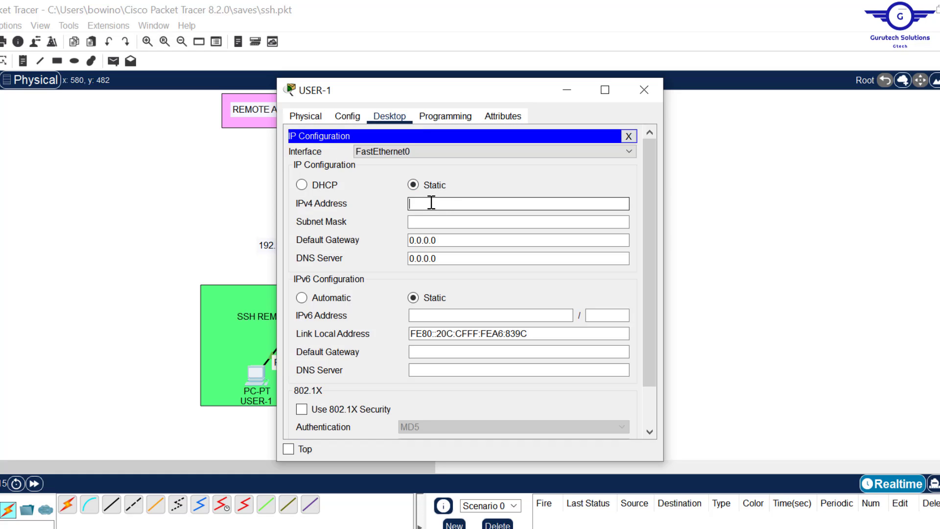
pyautogui.write('192.168.1.10')
pyautogui.press('BackSpace')
pyautogui.press('BackSpace')
pyautogui.write('2.')
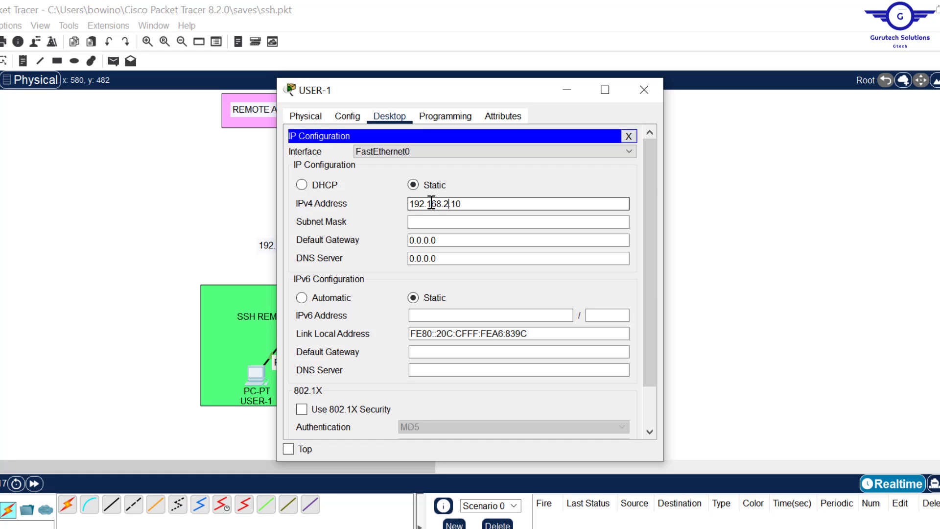
# Step: Give USER-1 the subnet mask 255.255.255.0 and default gateway 192.168.2.1, and close its window
pyautogui.click(441, 224)
pyautogui.click(440, 240)
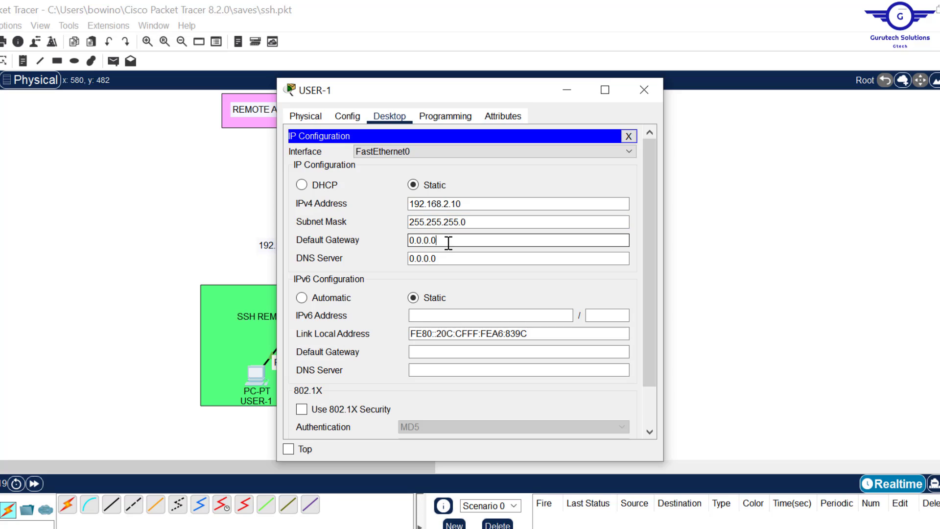
pyautogui.hotkey('ctrl', 'a')
pyautogui.write('192.168.1.10')
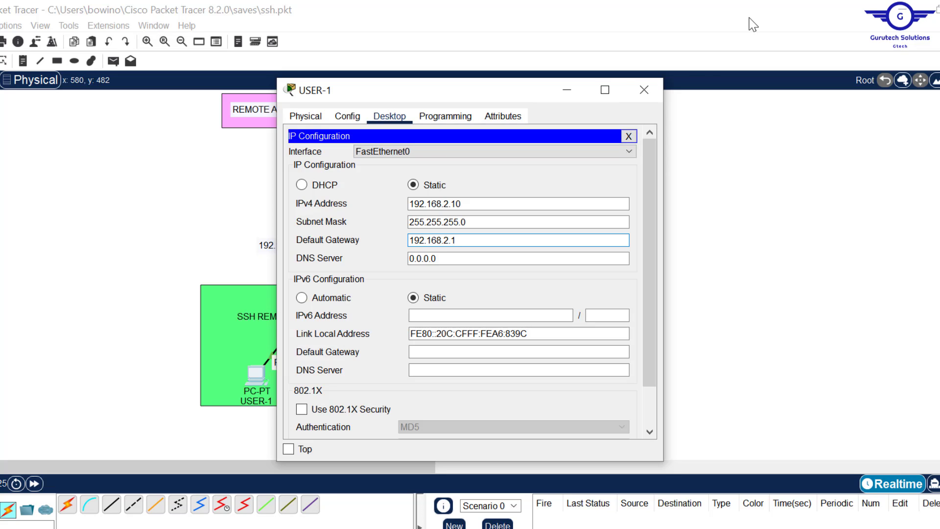
pyautogui.click(644, 90)
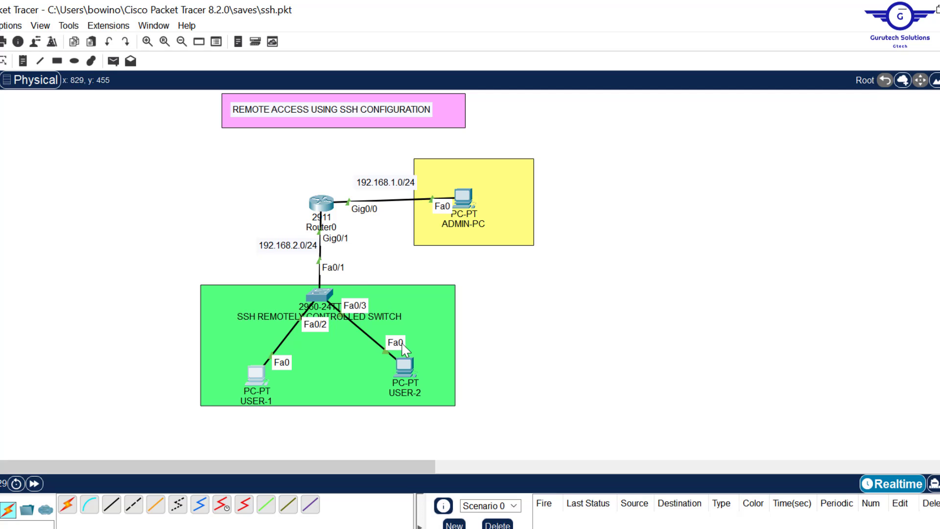
# Step: Set USER-2's static IPv4 address to 192.168.2.20 in its IP configuration
pyautogui.click(404, 366)
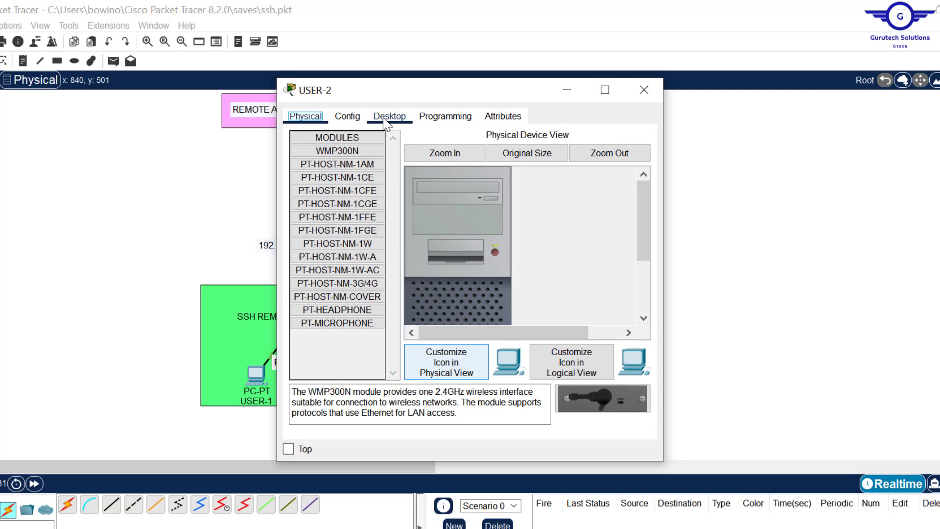
pyautogui.click(390, 116)
pyautogui.click(312, 171)
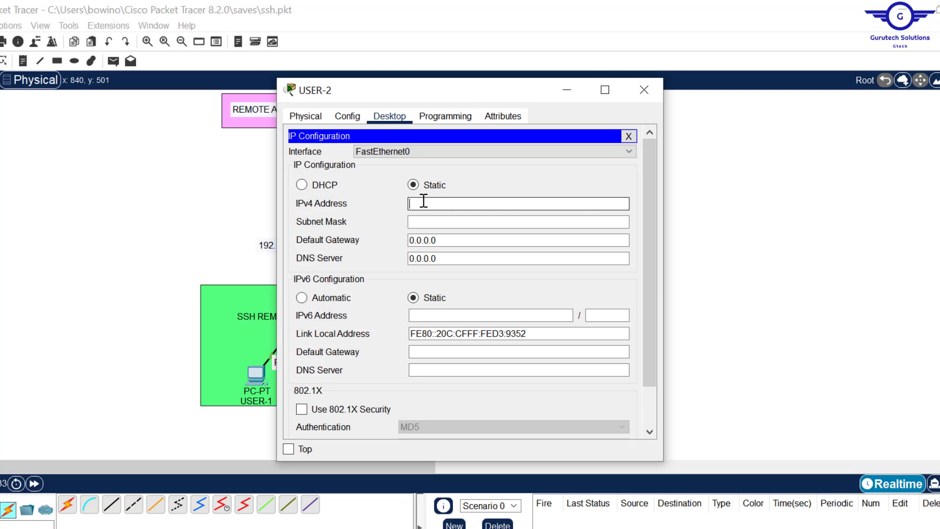
pyautogui.hotkey('ctrl', 'v')
pyautogui.press('BackSpace')
pyautogui.write('2')
# Step: Give USER-2 the subnet mask 255.255.255.0 and the same default gateway as USER-1, and close its window
pyautogui.click(430, 221)
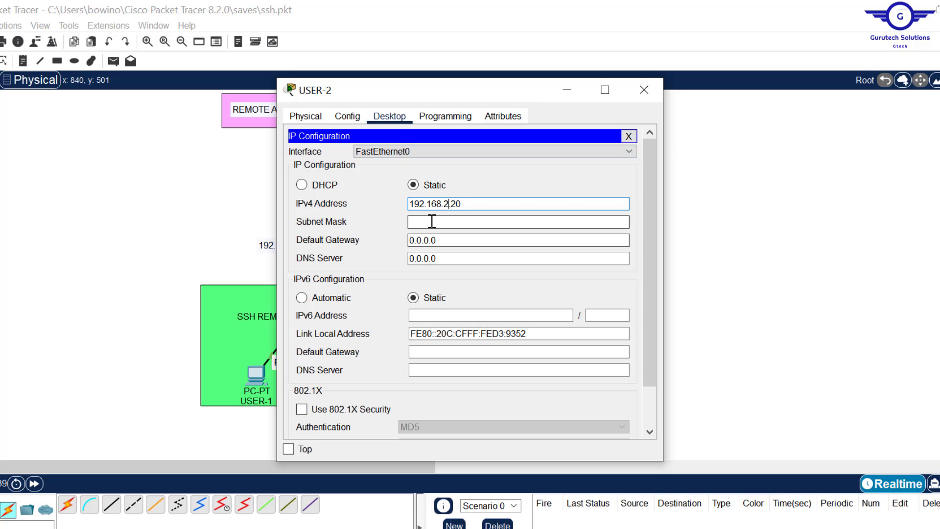
pyautogui.click(437, 240)
pyautogui.moveTo(437, 240); pyautogui.dragTo(349, 240)
pyautogui.hotkey('ctrl', 'v')
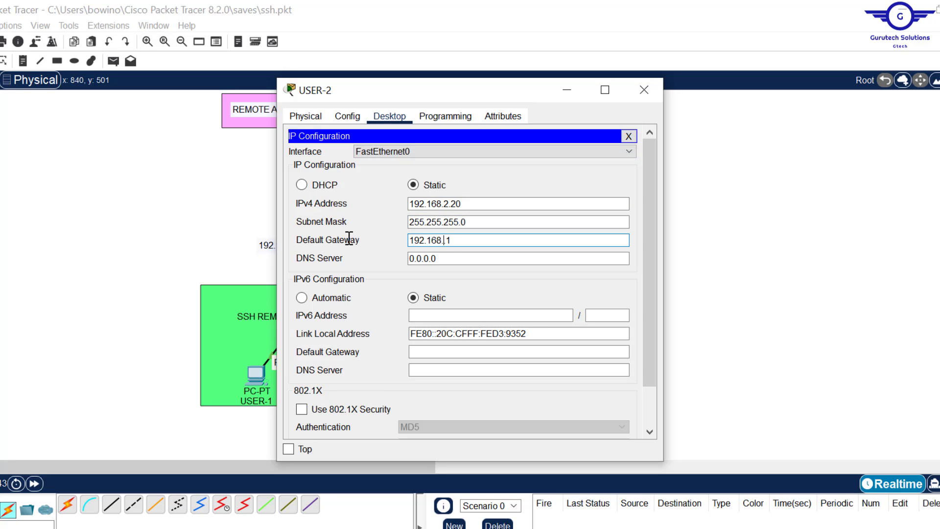
pyautogui.click(642, 91)
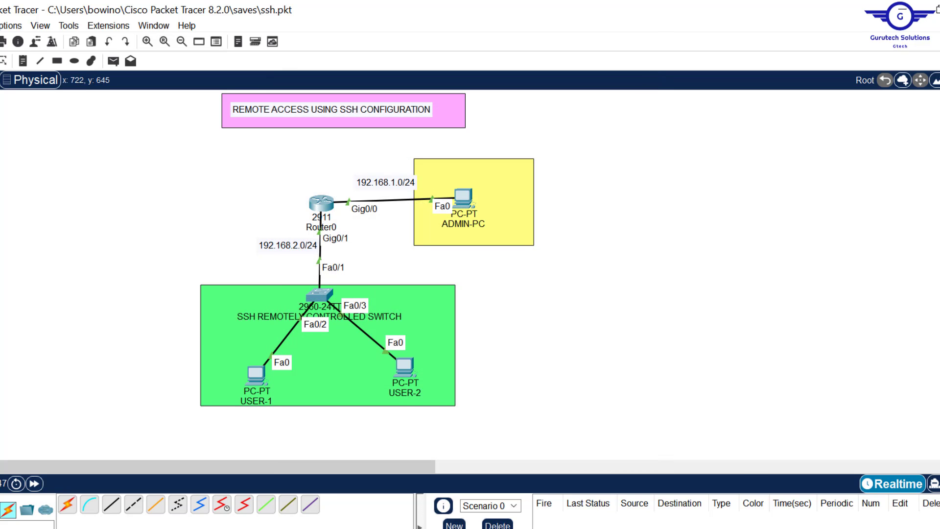
# Step: Switch to config-guide.txt in Notepad to read the next configuration item, and return to the Packet Tracer topology
pyautogui.hotkey('alt', 'Tab')
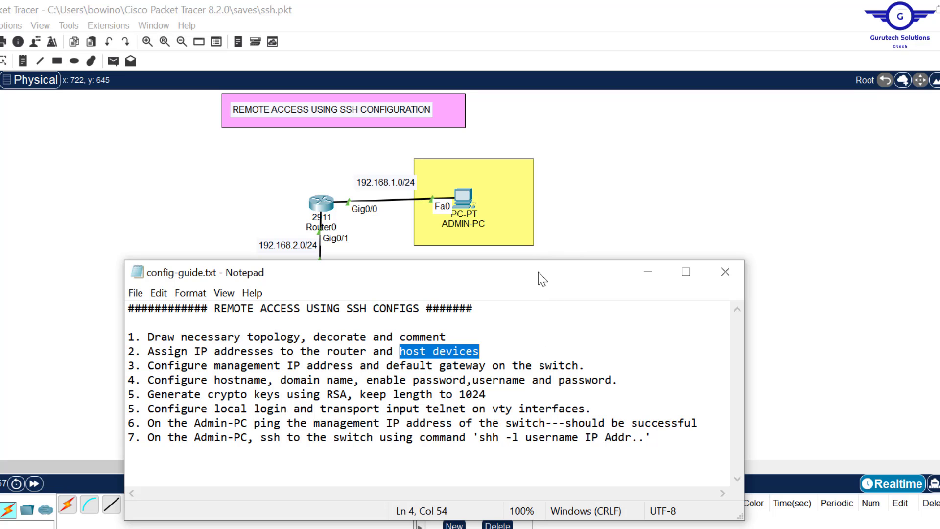
pyautogui.moveTo(538, 271); pyautogui.dragTo(501, 328)
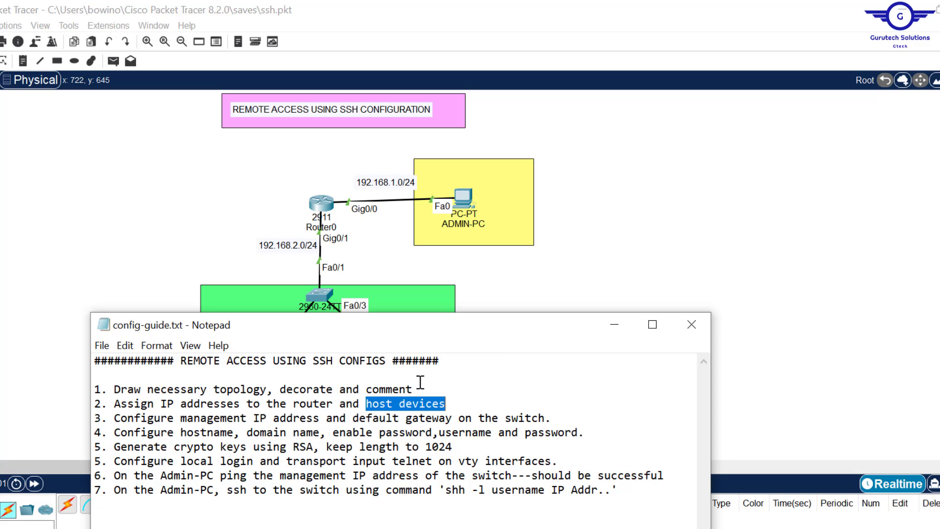
pyautogui.click(647, 268)
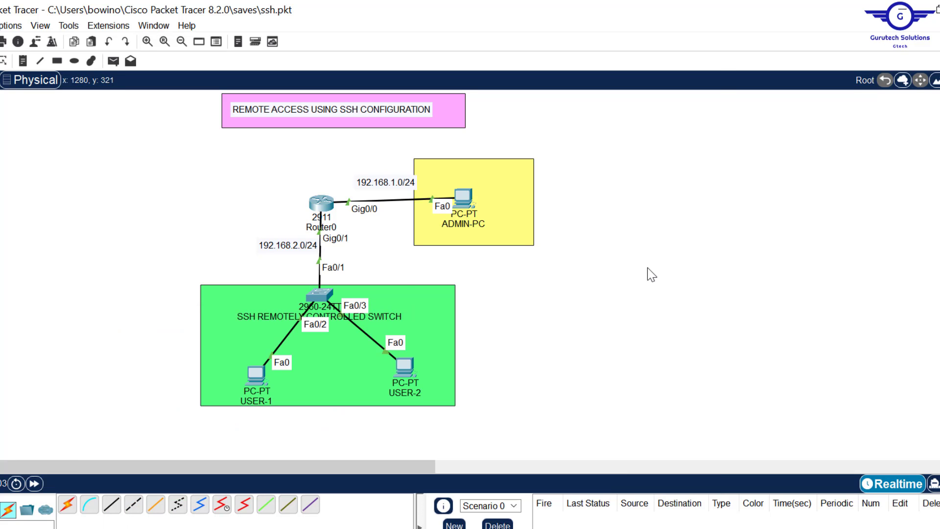
# Step: Open the SSH REMOTELY CONTROLLED SWITCH's command line and enter global configuration mode with en and conf t
pyautogui.click(317, 296)
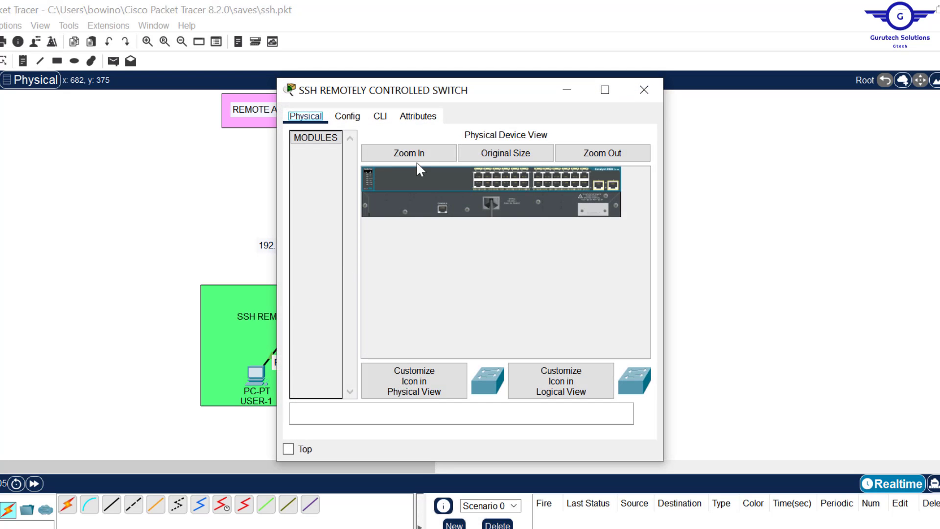
pyautogui.click(380, 116)
pyautogui.press('Return')
pyautogui.press('Return')
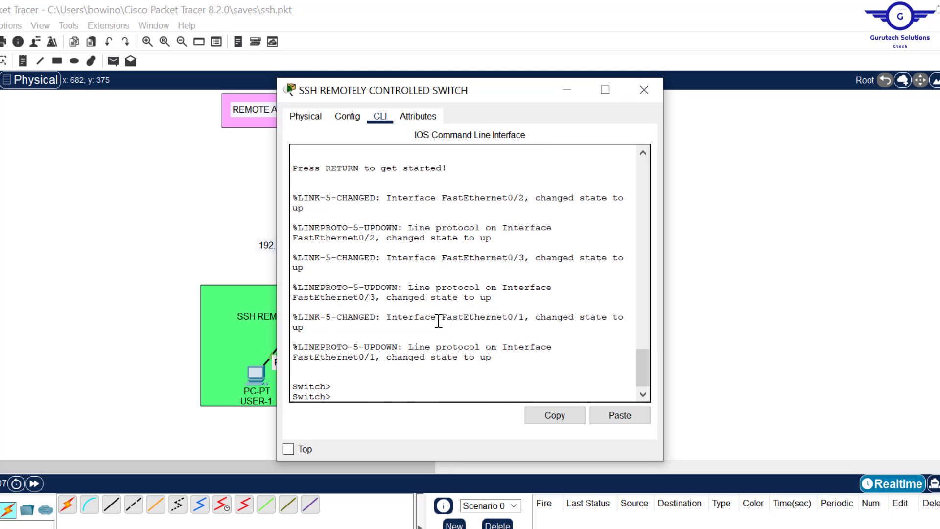
pyautogui.write('en')
pyautogui.press('Return')
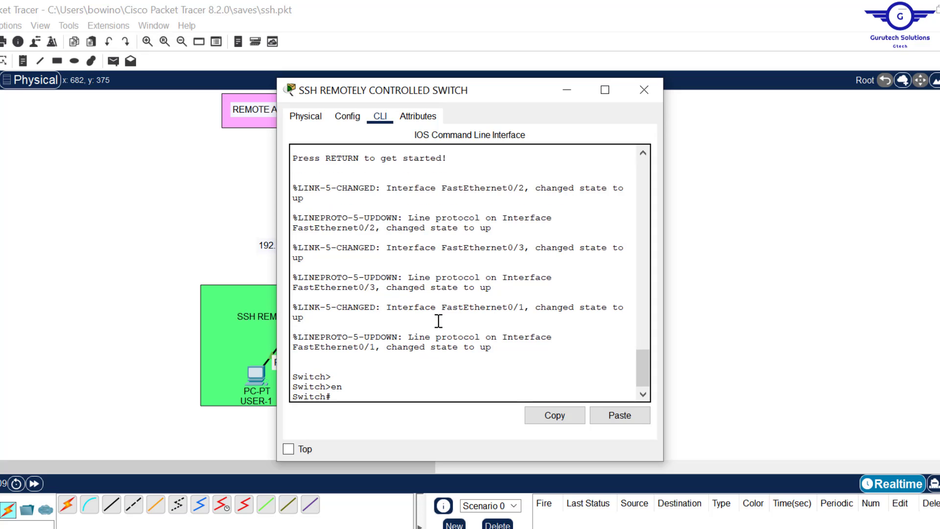
pyautogui.write('conf t')
pyautogui.press('Return')
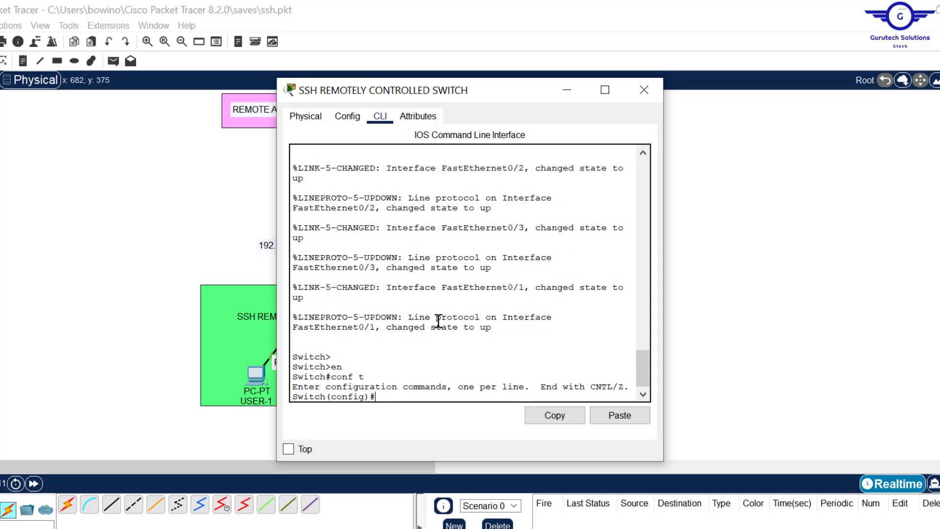
pyautogui.press('Return')
pyautogui.press('Return')
pyautogui.press('Return')
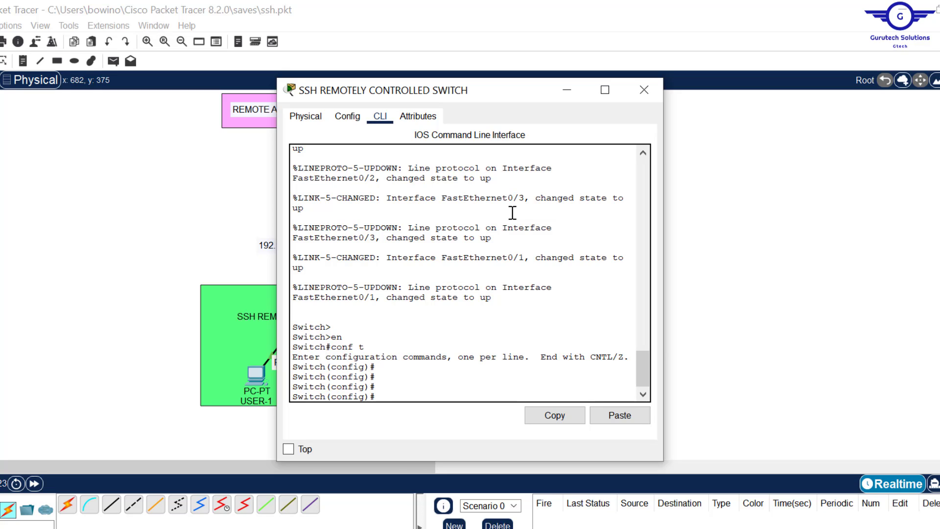
# Step: Enter the switch's management interface configuration with int vlan 1
pyautogui.write('int vlan 1')
pyautogui.press('Return')
pyautogui.press('Return')
pyautogui.press('Return')
pyautogui.press('Return')
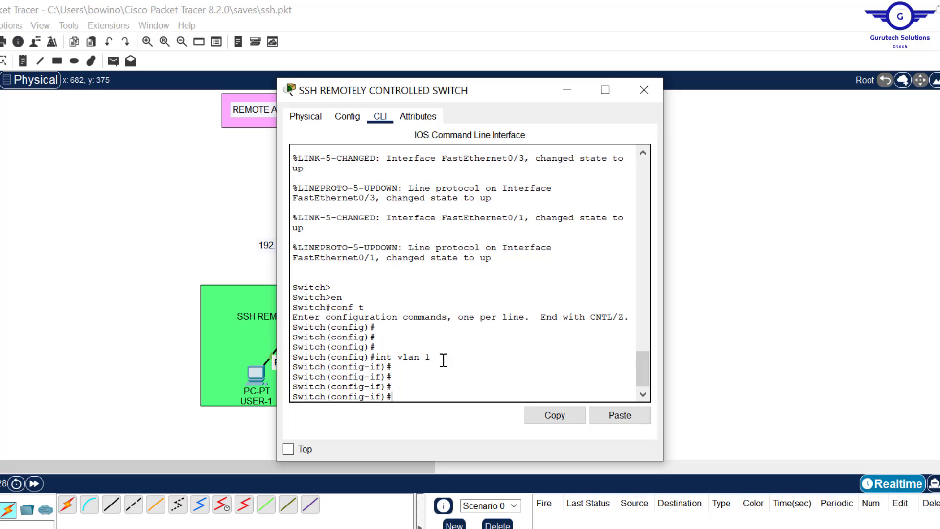
pyautogui.moveTo(440, 357); pyautogui.dragTo(375, 356)
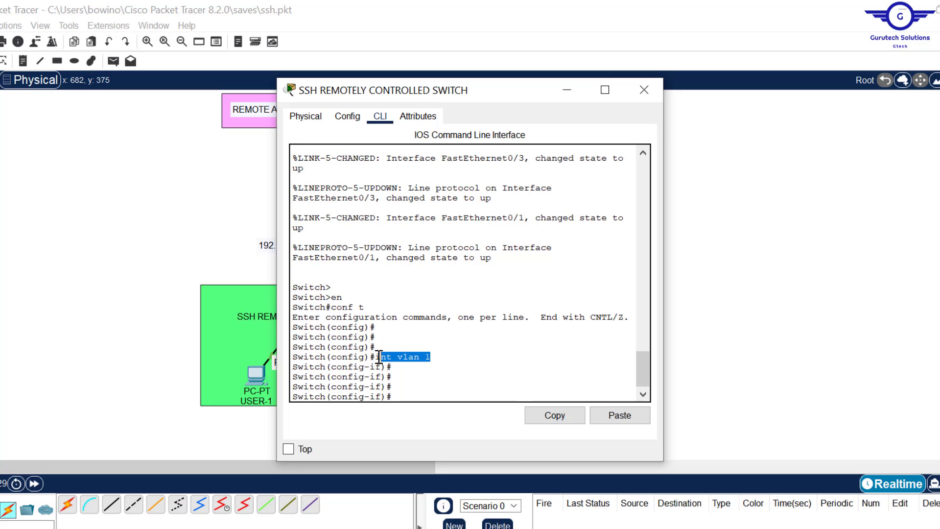
pyautogui.click(413, 390)
# Step: Enable the VLAN 1 interface with no shut and move the switch window aside to uncover the topology
pyautogui.write('no s')
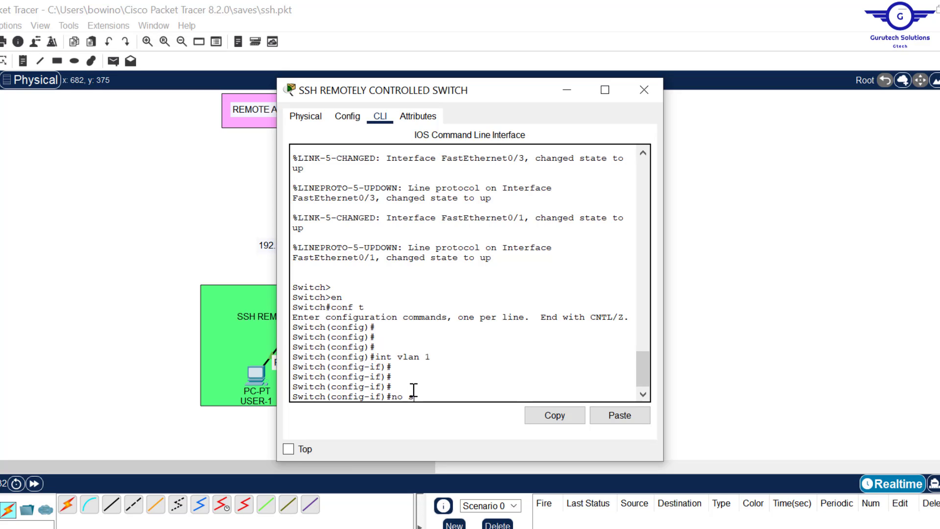
pyautogui.write('hut')
pyautogui.press('Return')
pyautogui.press('Return')
pyautogui.press('Return')
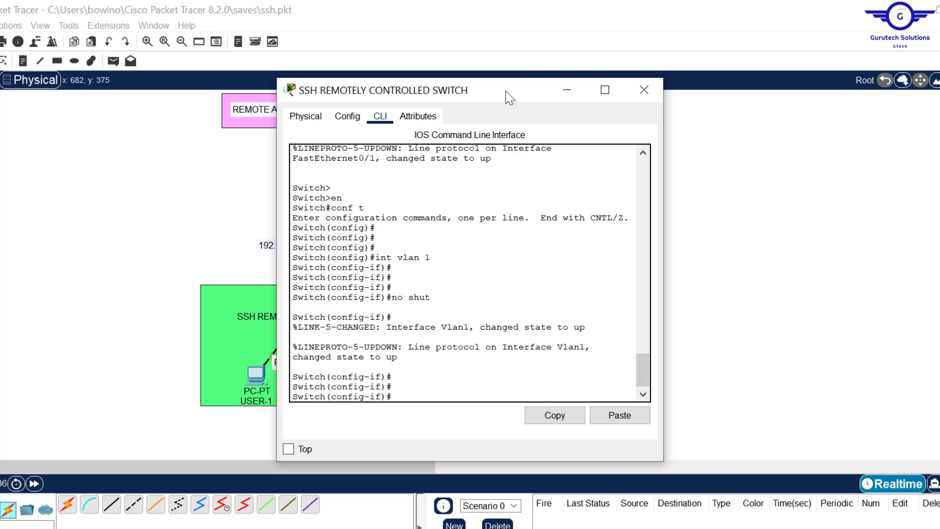
pyautogui.moveTo(510, 94); pyautogui.dragTo(631, 117)
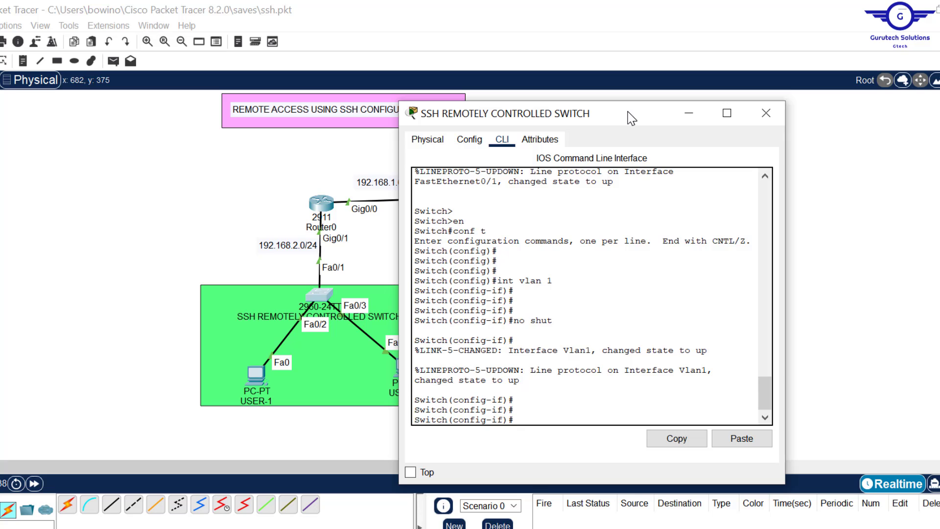
# Step: Assign the IP address 192.168.2.254 with mask 255.255.255.0 to the switch's VLAN 1 interface
pyautogui.hotkey('alt', 'F4')
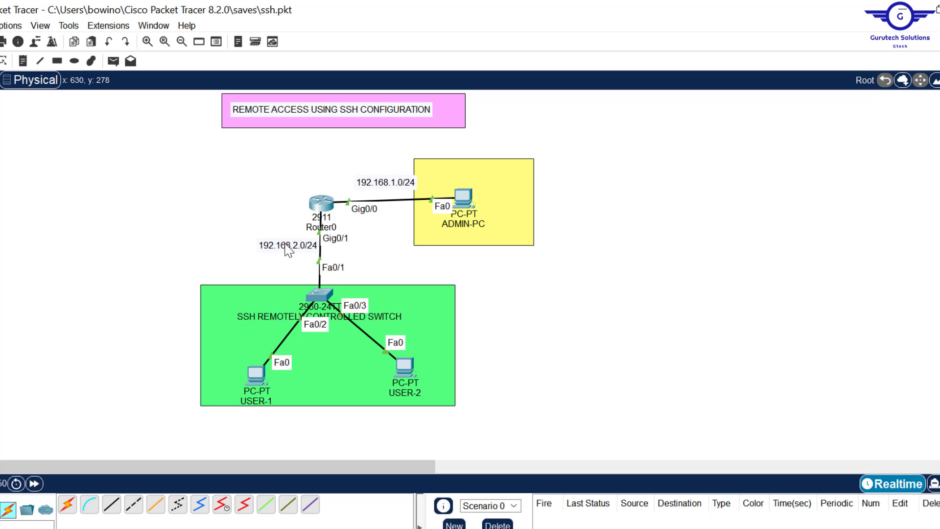
pyautogui.click(321, 296)
pyautogui.write('ip add')
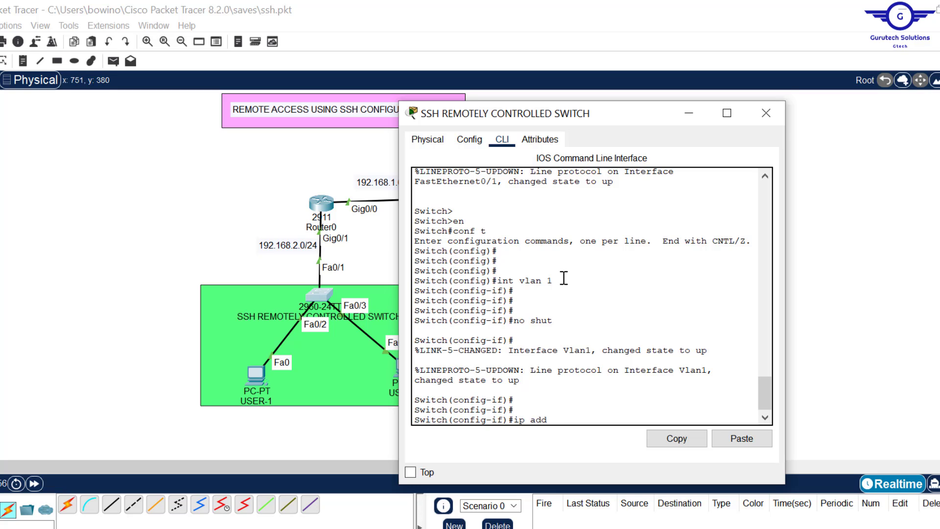
pyautogui.moveTo(553, 281); pyautogui.dragTo(495, 281)
pyautogui.click(570, 420)
pyautogui.write('192.168.2.254 255')
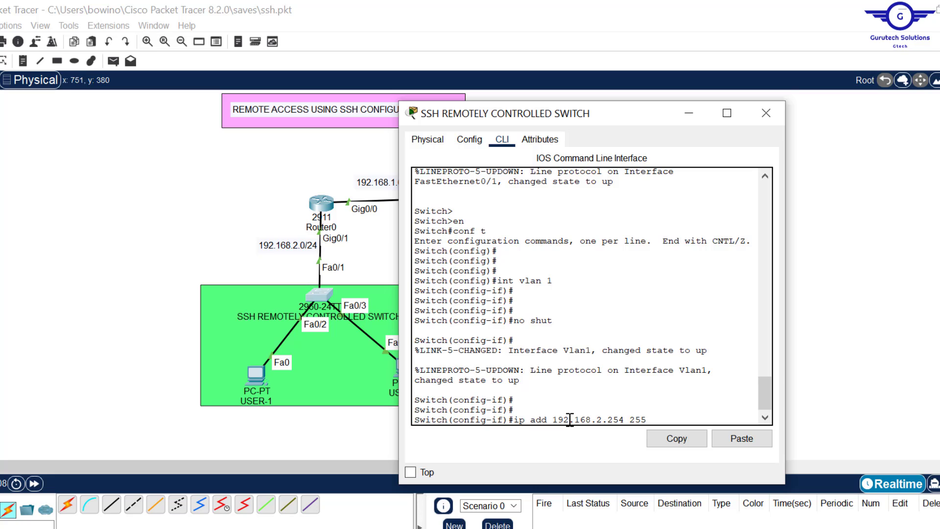
pyautogui.write('.255.255.0')
pyautogui.press('Return')
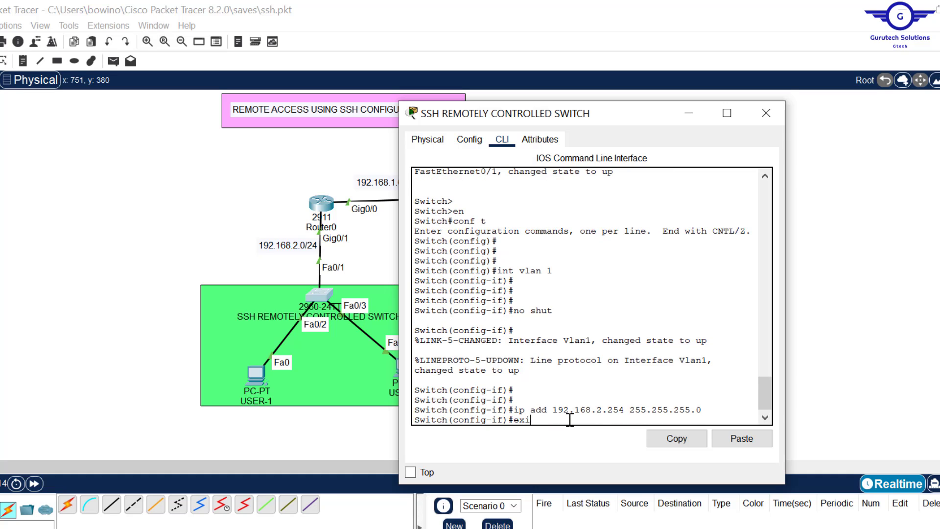
# Step: Leave the VLAN 1 interface configuration with exit to return to global configuration mode
pyautogui.write('exit')
pyautogui.press('Return')
pyautogui.press('Return')
pyautogui.press('Return')
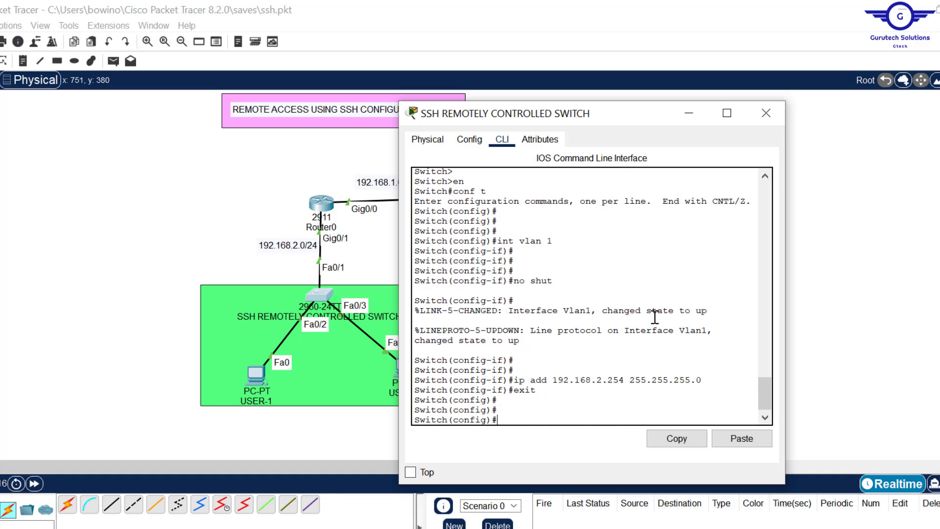
# Step: Check the switch's uplink to the router in the topology and set its default gateway to 192.168.2.1 with ip default-gateway
pyautogui.moveTo(589, 119); pyautogui.dragTo(620, 115)
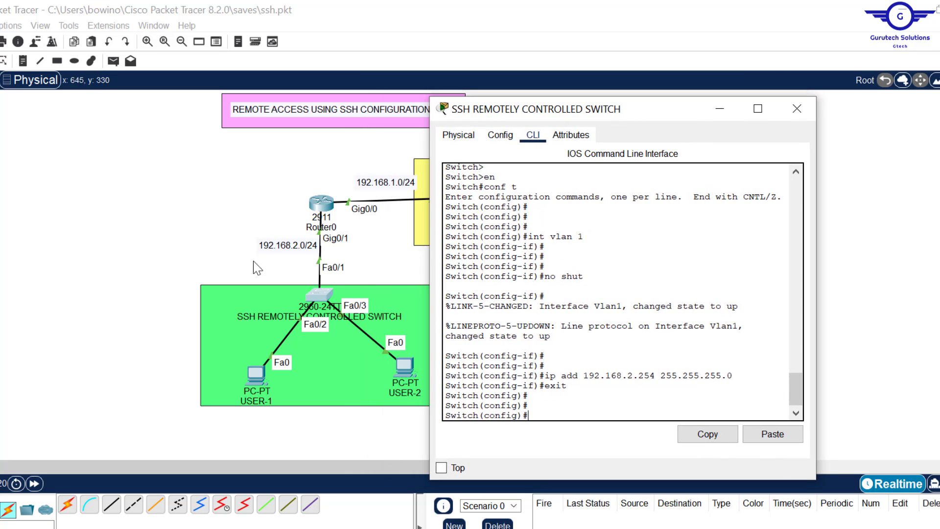
pyautogui.click(164, 241)
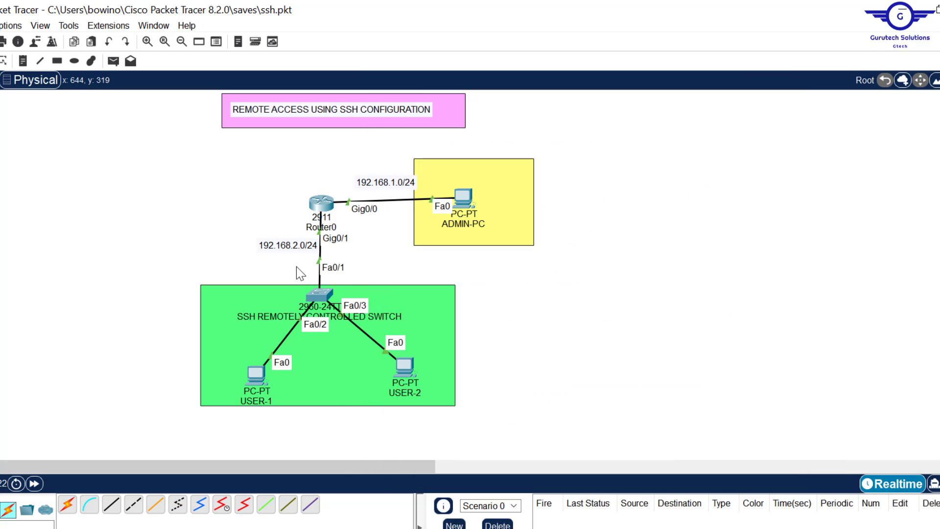
pyautogui.moveTo(293, 264); pyautogui.dragTo(324, 293)
pyautogui.click(325, 294)
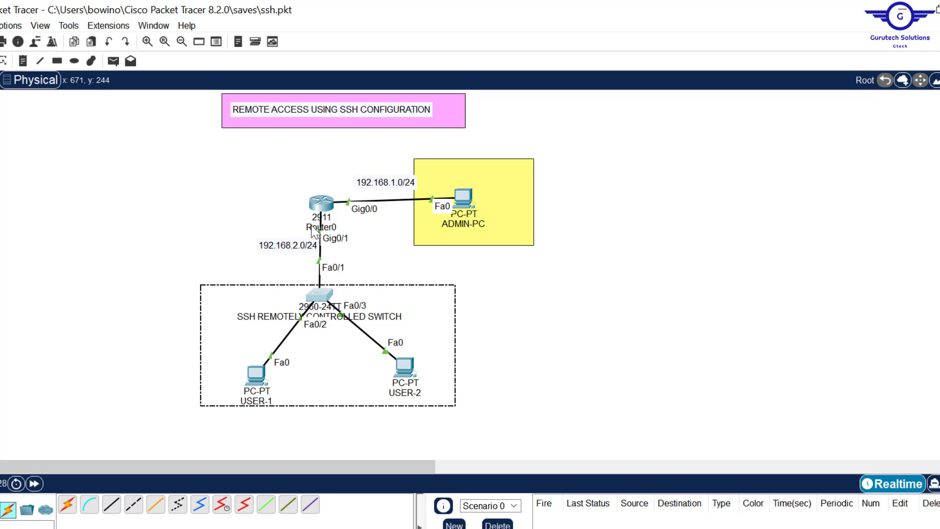
pyautogui.click(213, 225)
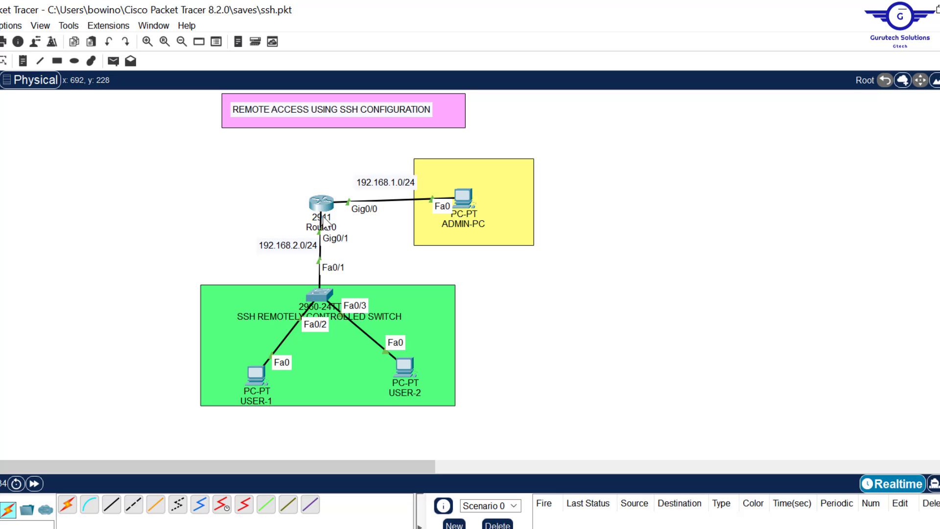
pyautogui.click(318, 302)
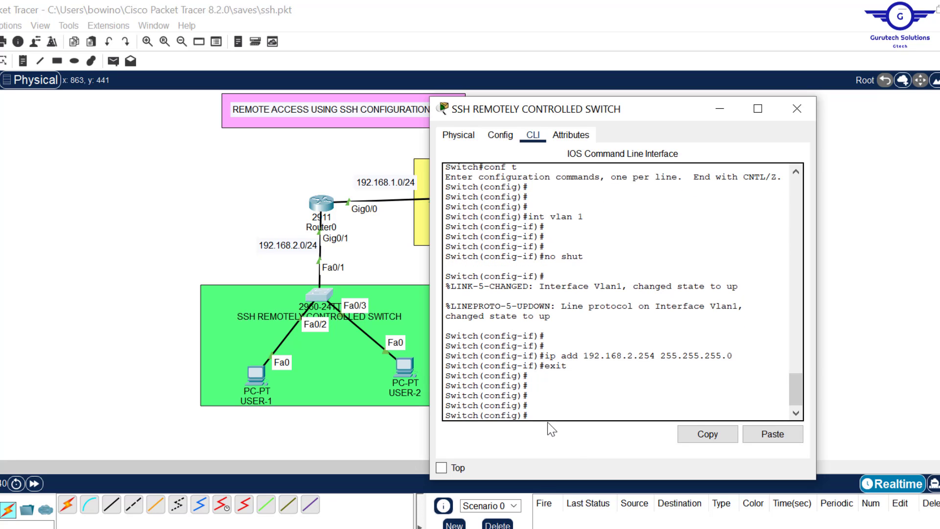
pyautogui.write('ip def')
pyautogui.press('Tab')
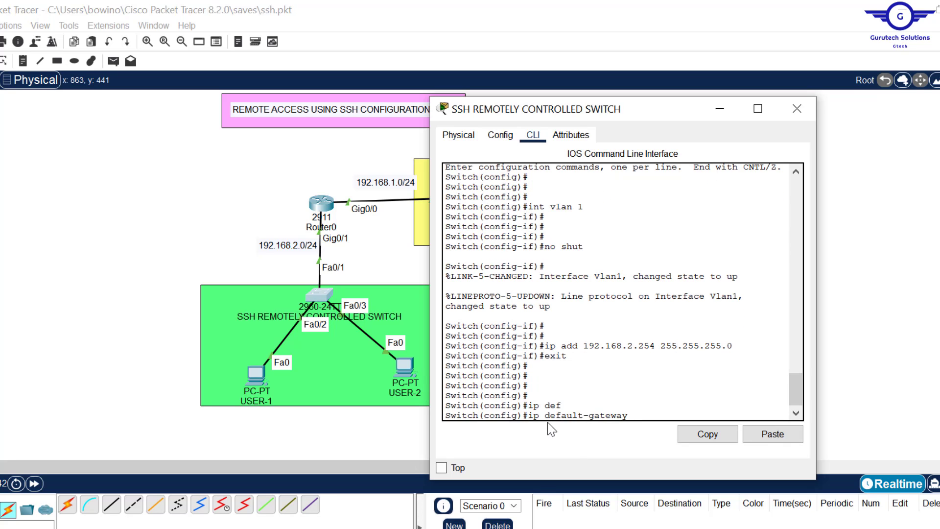
pyautogui.write('192.168.2.1')
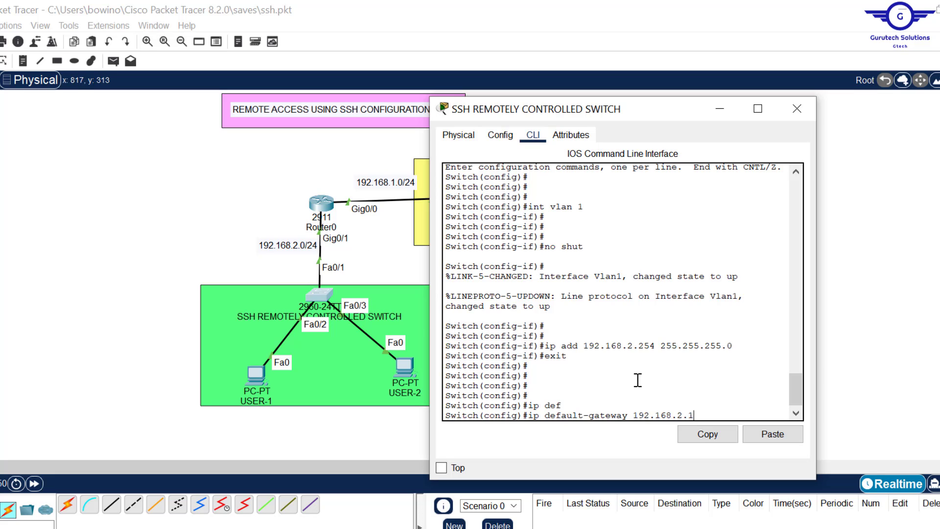
pyautogui.press('Return')
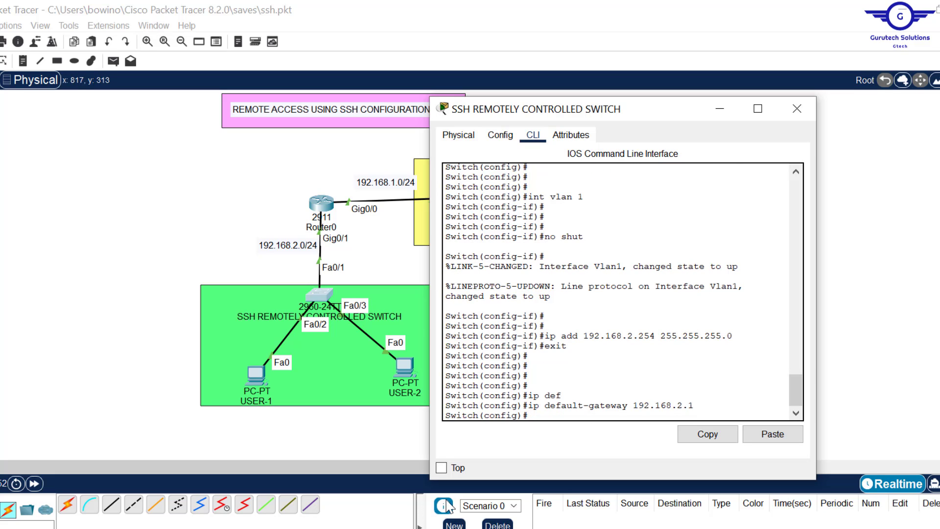
# Step: Switch to config-guide.txt in Notepad to read the next configuration item, and return to the switch's command line beside the guide
pyautogui.hotkey('alt', 'Tab')
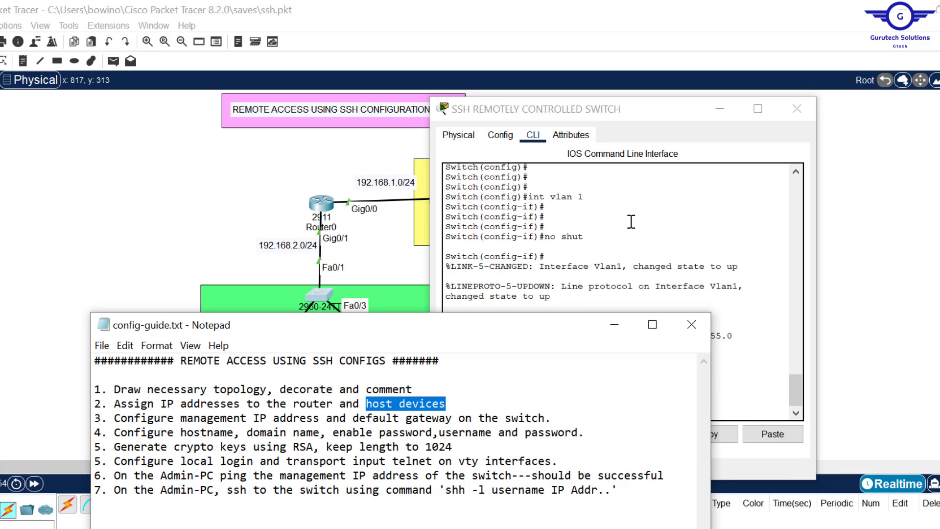
pyautogui.click(670, 197)
pyautogui.moveTo(651, 104); pyautogui.dragTo(578, 108)
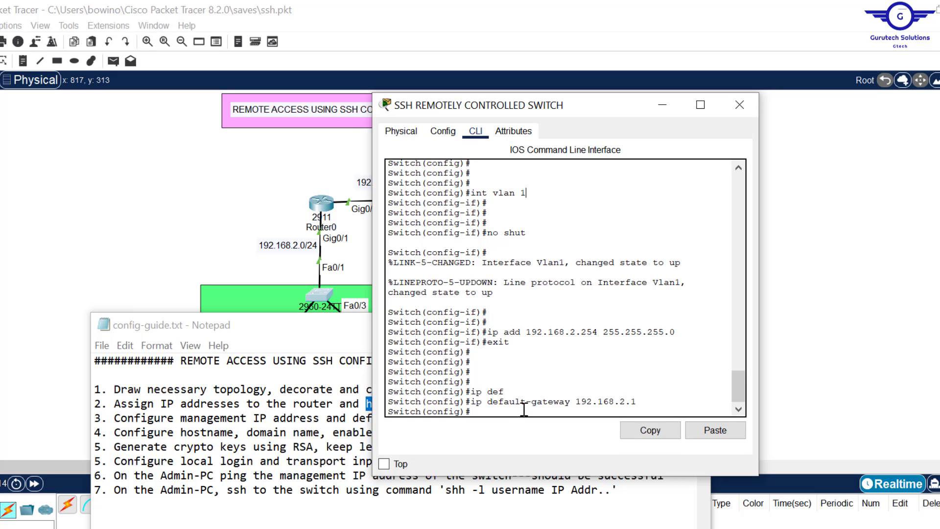
pyautogui.press('Return')
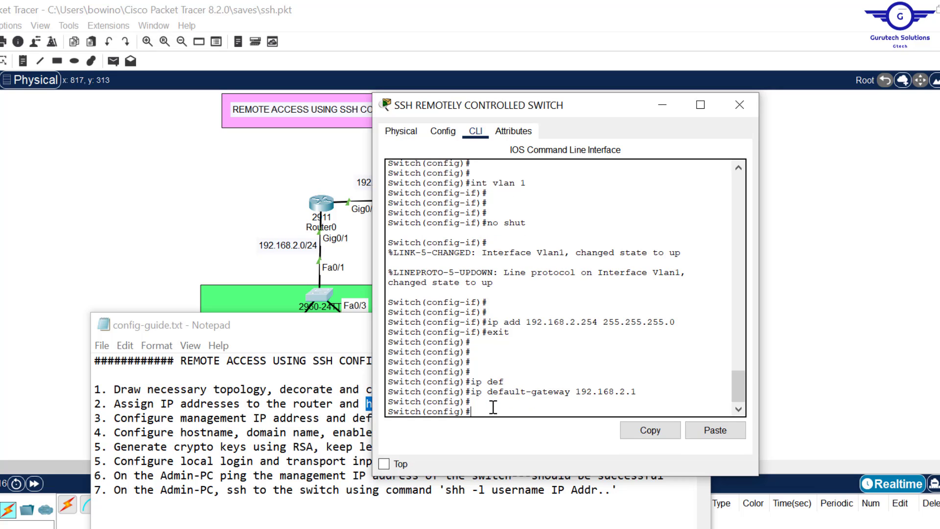
# Step: Set the switch's hostname to S1
pyautogui.write('hostna')
pyautogui.press('Tab')
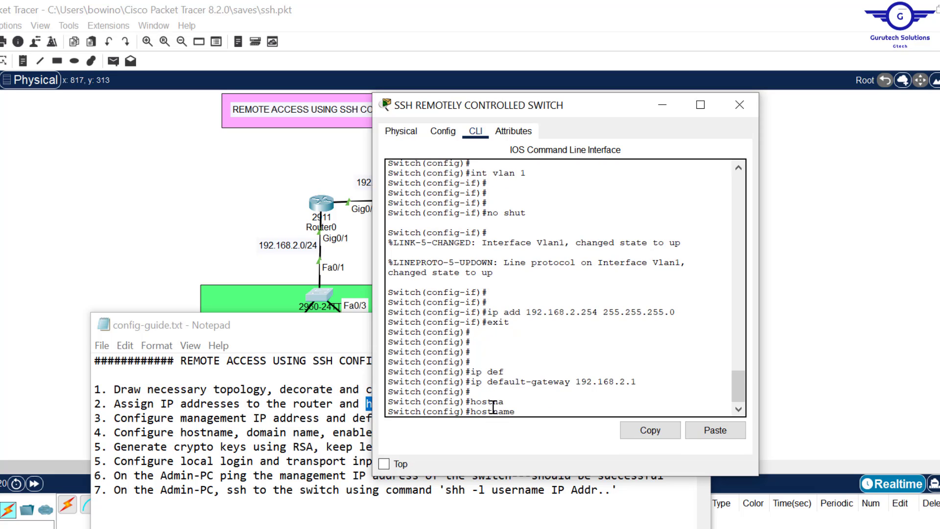
pyautogui.press('capslock')
pyautogui.write('S1')
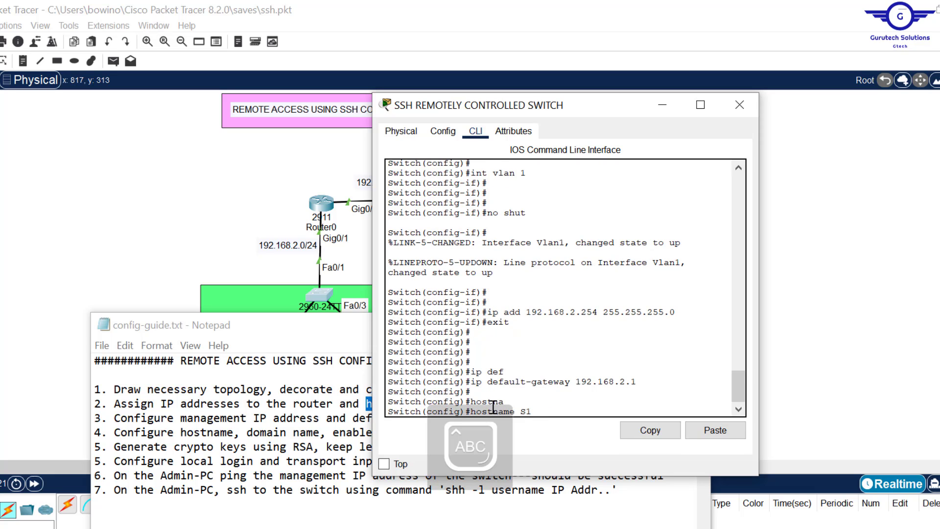
pyautogui.press('Return')
pyautogui.press('Return')
pyautogui.press('Return')
pyautogui.press('Return')
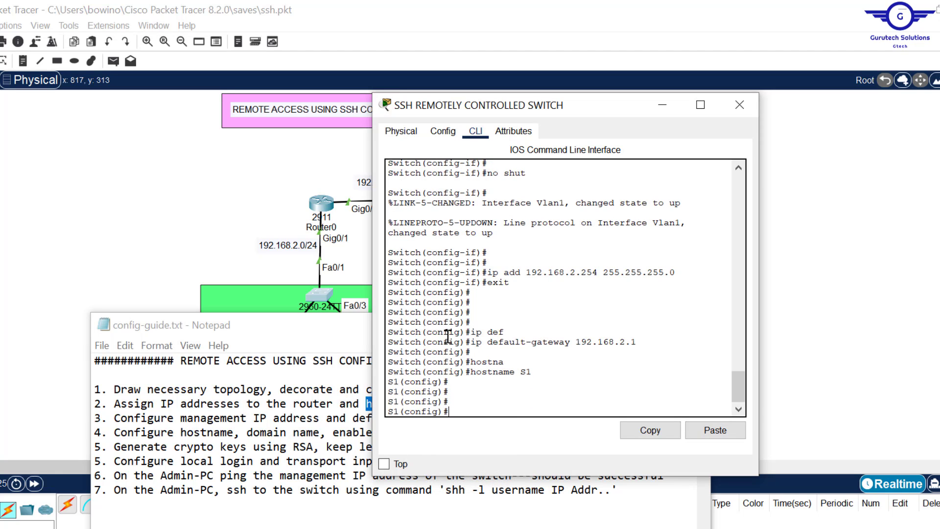
# Step: Set the switch's domain name to cisco.com with ip domain name
pyautogui.write('DOM')
pyautogui.press('BackSpace')
pyautogui.press('capslock')
pyautogui.write('ip ')
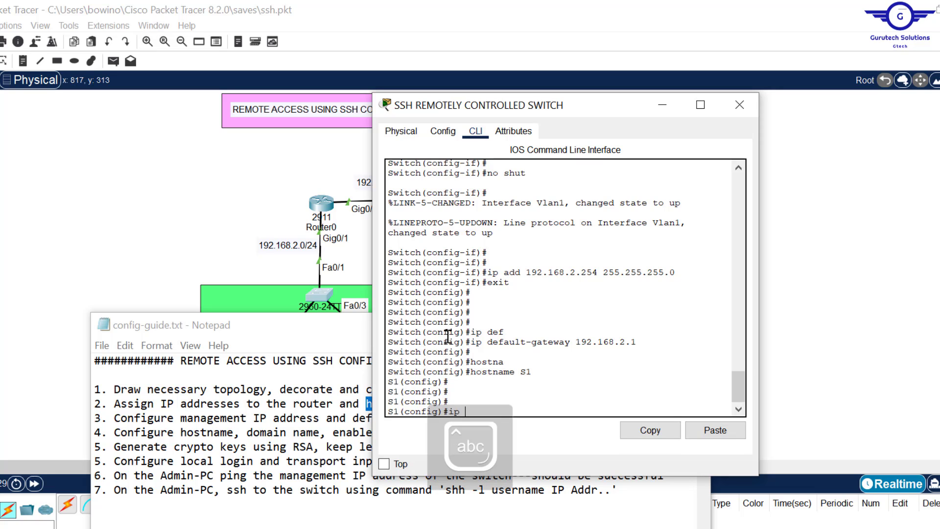
pyautogui.write('domain ')
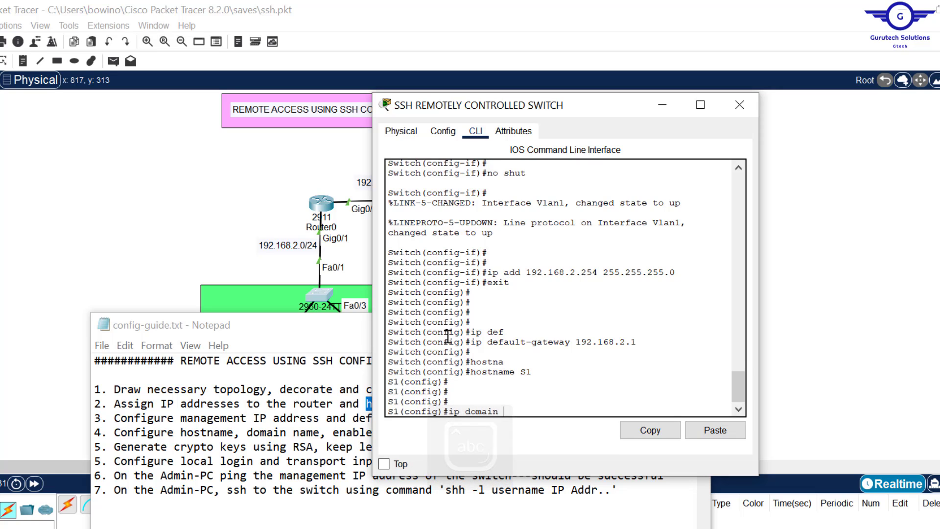
pyautogui.write('name')
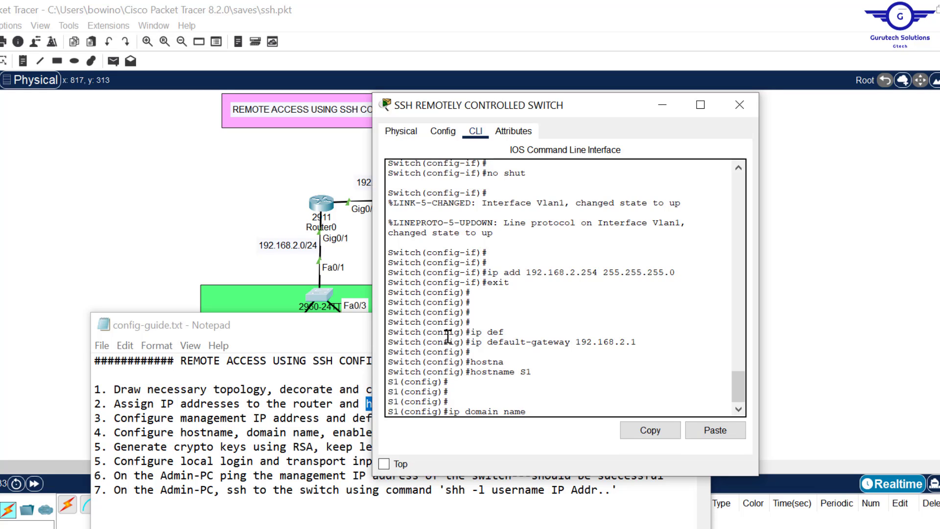
pyautogui.write(' cisco.com')
pyautogui.press('Return')
pyautogui.press('Return')
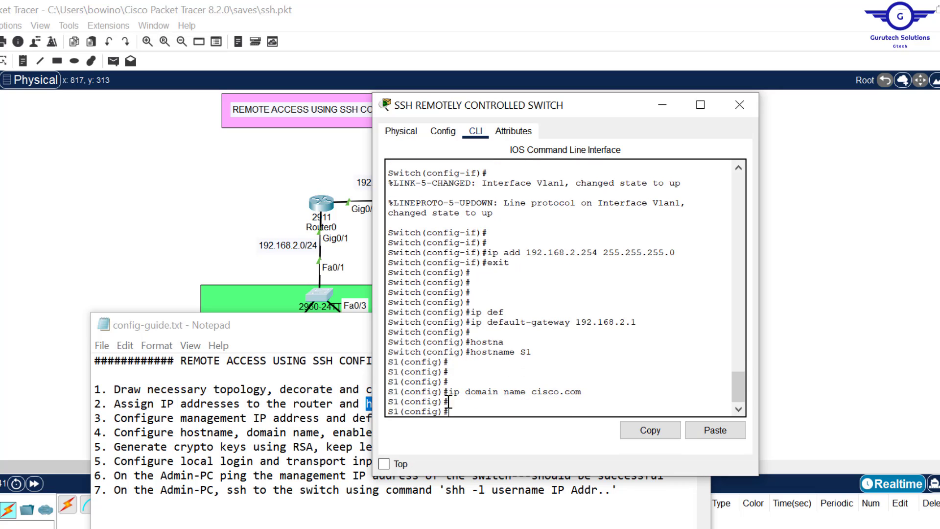
# Step: Set the switch's enable password with the enable password command
pyautogui.write('enab')
pyautogui.press('Tab')
pyautogui.write('p')
pyautogui.press('Tab')
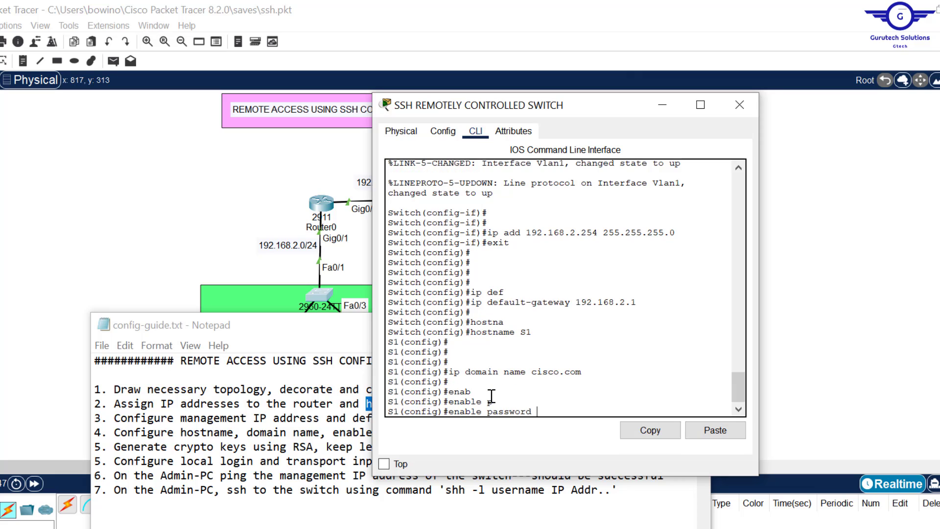
pyautogui.write('cisc')
pyautogui.press('Return')
pyautogui.press('Return')
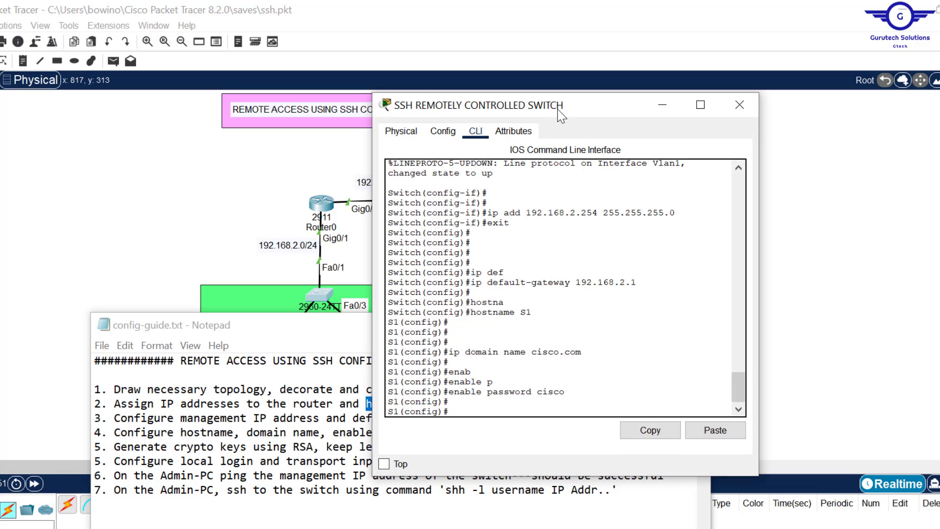
# Step: Create the local user Admin on the switch with the username command, entering the account password
pyautogui.moveTo(560, 111); pyautogui.dragTo(583, 132)
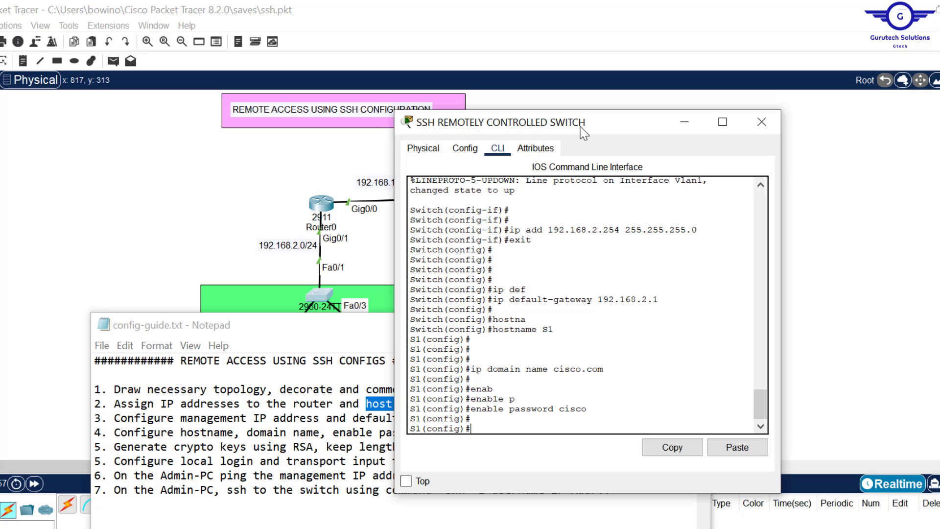
pyautogui.write('user')
pyautogui.press('Tab')
pyautogui.write('A')
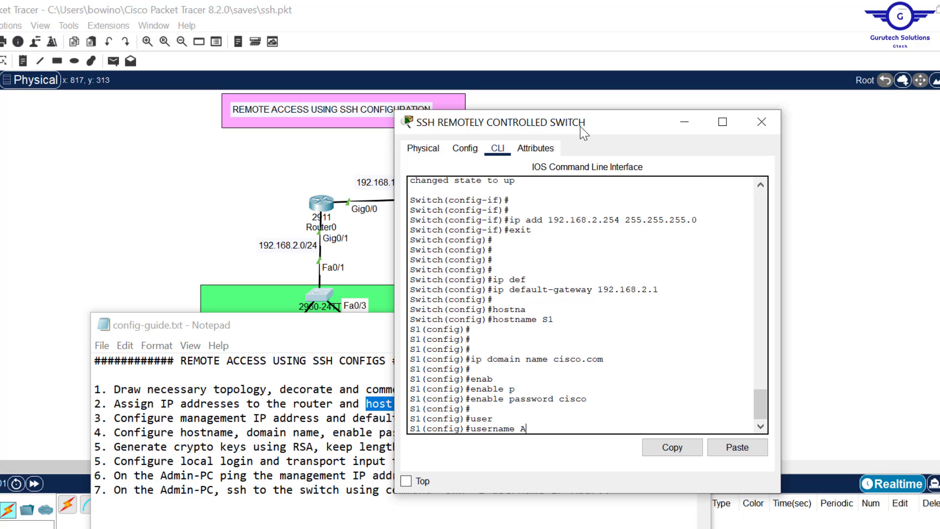
pyautogui.write('dmin pas')
pyautogui.press('Tab')
pyautogui.write('cisc')
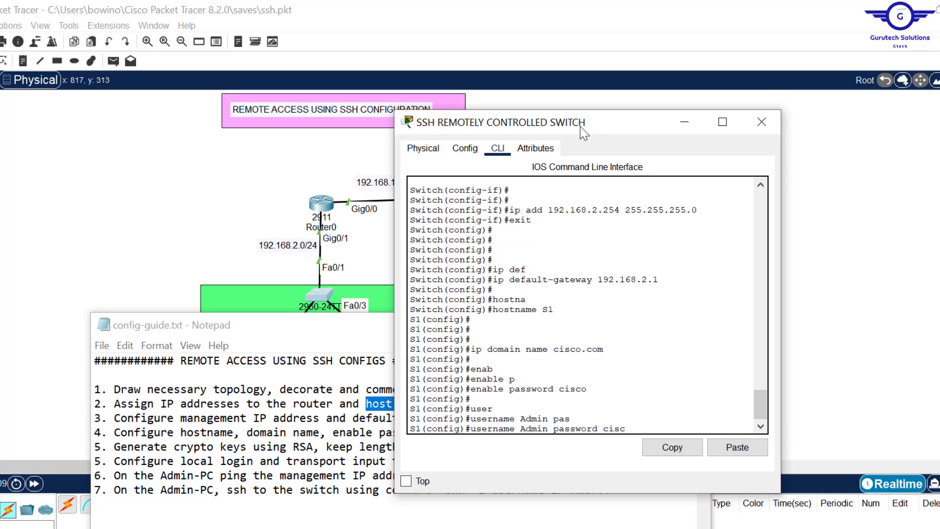
pyautogui.write('o')
pyautogui.press('Return')
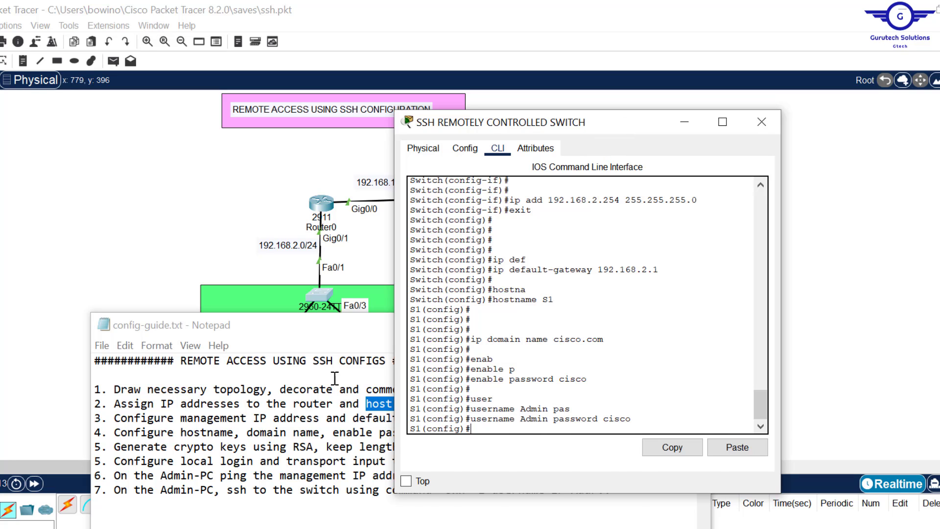
# Step: Highlight the hostname and RSA crypto key items in config-guide.txt in Notepad, and return to the switch's command line
pyautogui.click(337, 415)
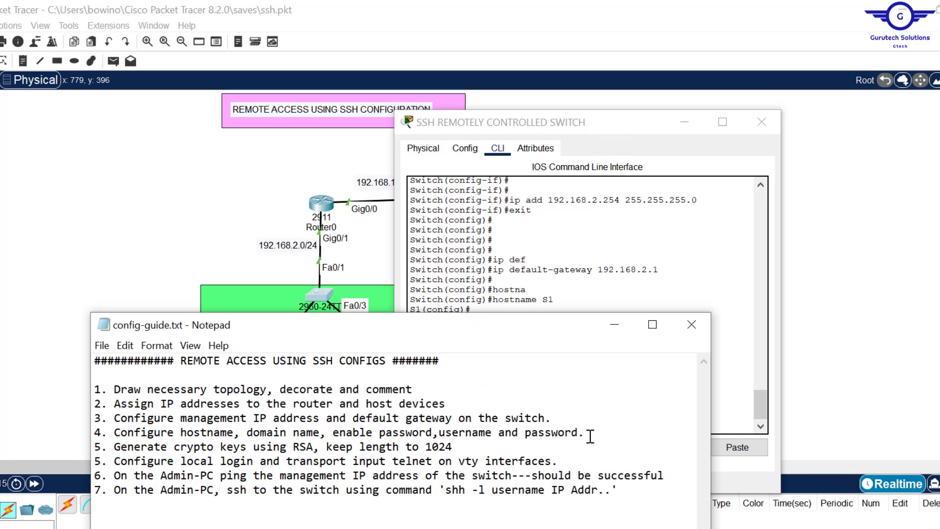
pyautogui.moveTo(591, 435); pyautogui.dragTo(213, 419)
pyautogui.tripleClick(387, 431)
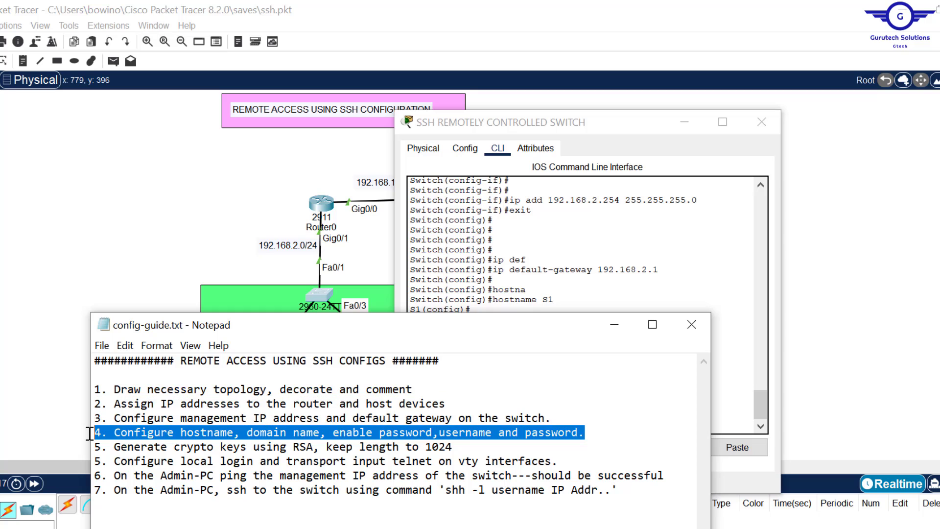
pyautogui.moveTo(469, 454); pyautogui.dragTo(105, 449)
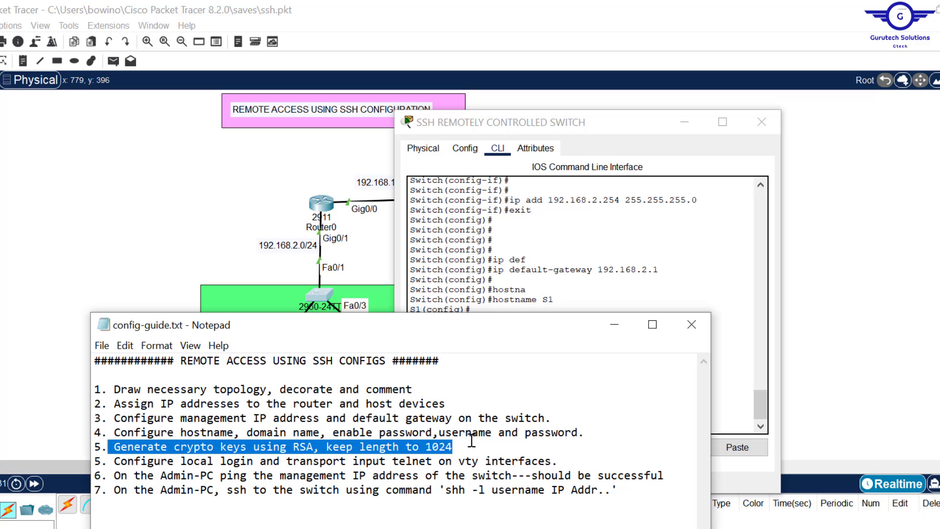
pyautogui.click(729, 384)
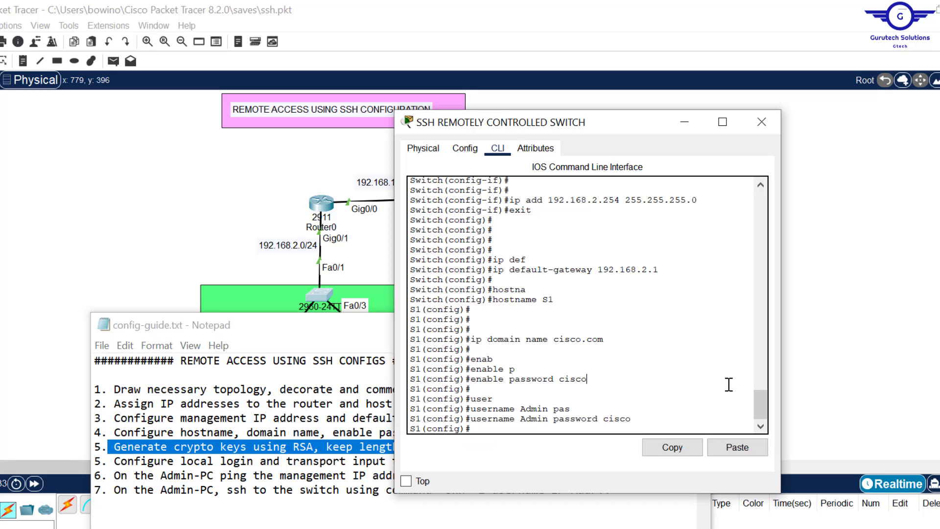
# Step: Try to set the switch's SSH version to 2 with the ip ssh version command, checking the available version options
pyautogui.press('Return')
pyautogui.press('Return')
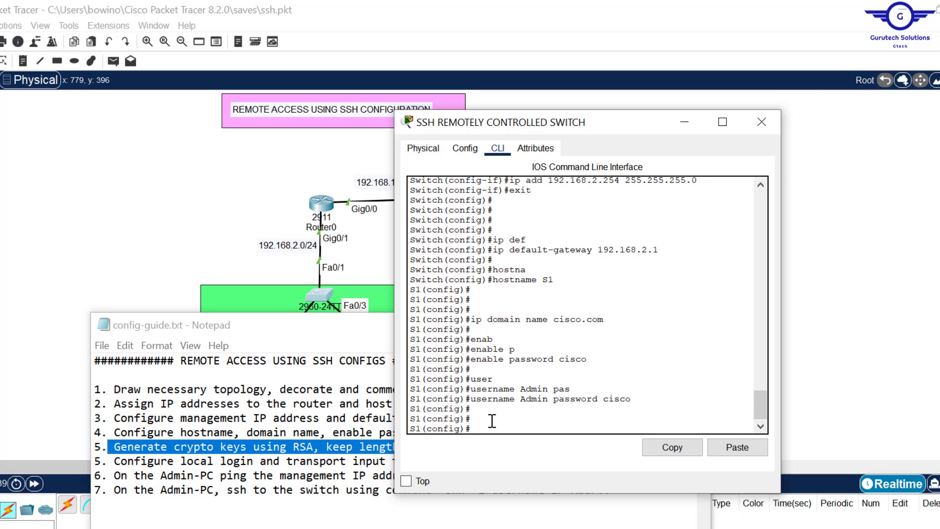
pyautogui.write('ip shh ver')
pyautogui.press('Return')
pyautogui.write('ip')
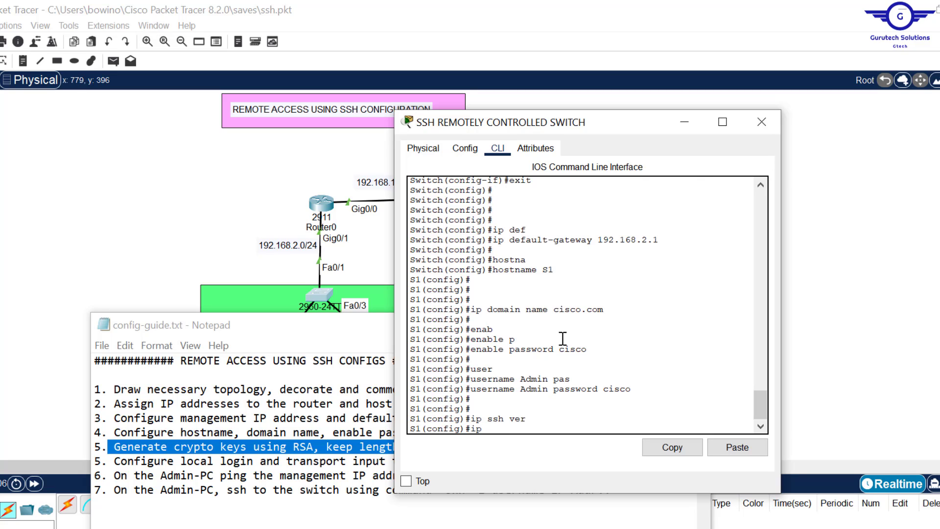
pyautogui.write(' ssh version')
pyautogui.write('?')
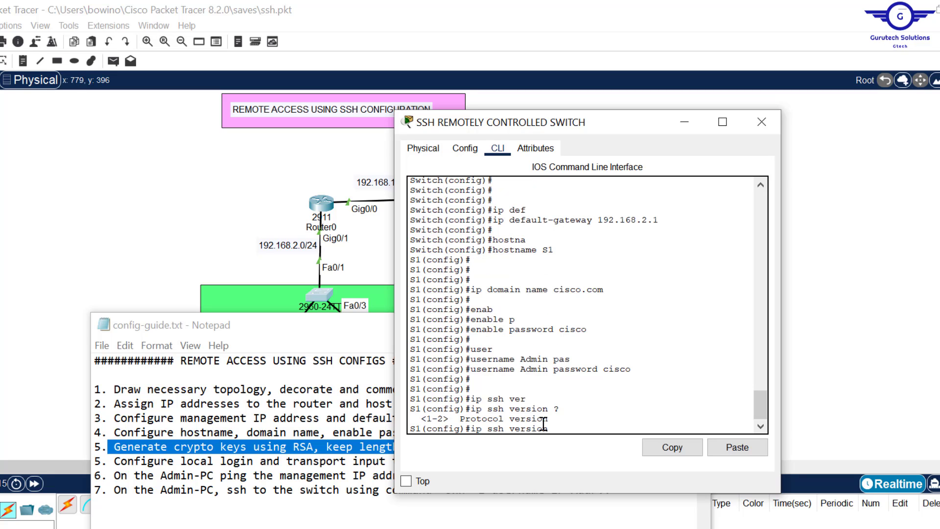
pyautogui.write('2')
pyautogui.press('Return')
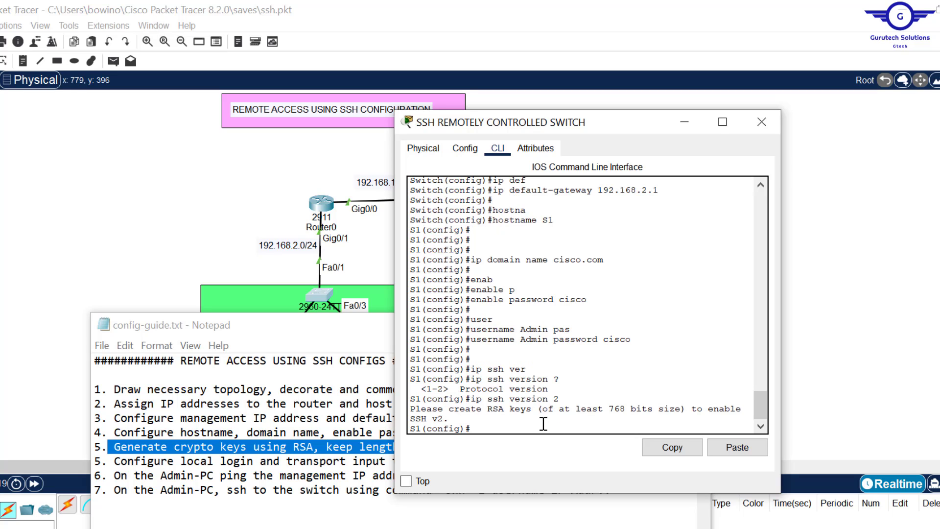
pyautogui.press('Return')
pyautogui.press('Return')
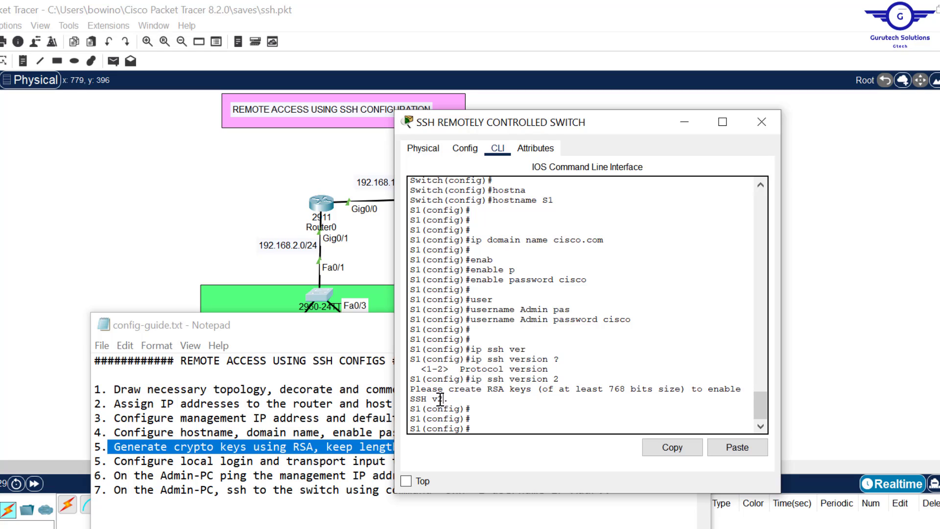
pyautogui.moveTo(443, 399); pyautogui.dragTo(410, 399)
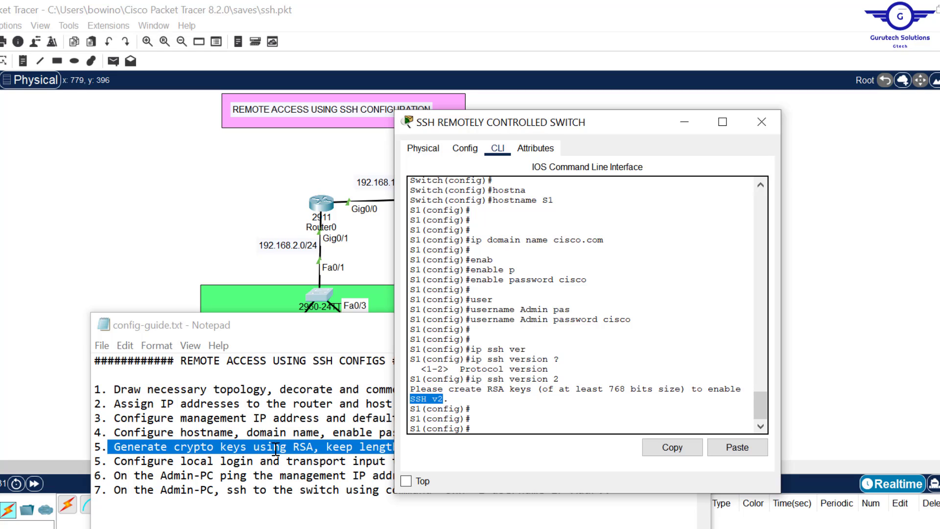
# Step: Generate RSA crypto keys on the switch with crypto key generate rsa, using a 1024-bit modulus
pyautogui.click(515, 416)
pyautogui.write('cry')
pyautogui.press('Tab')
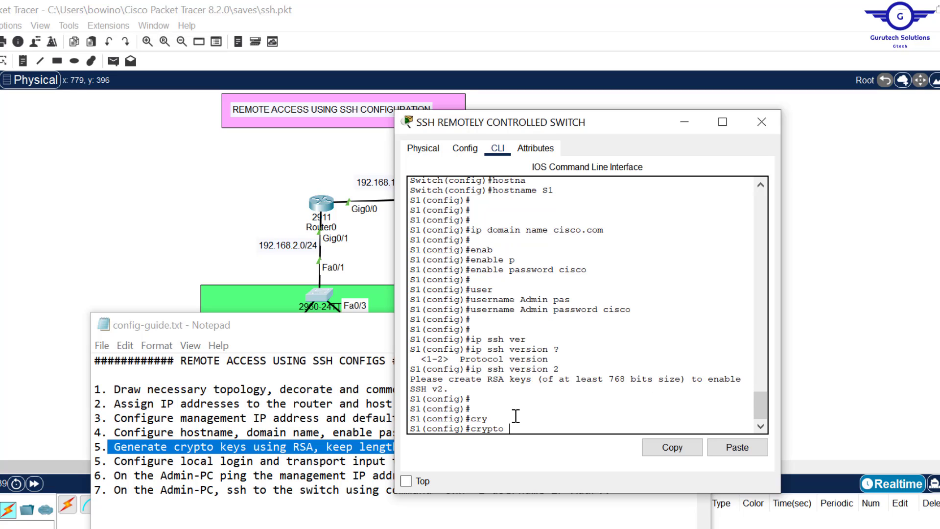
pyautogui.write('k')
pyautogui.press('Tab')
pyautogui.write('g')
pyautogui.press('Tab')
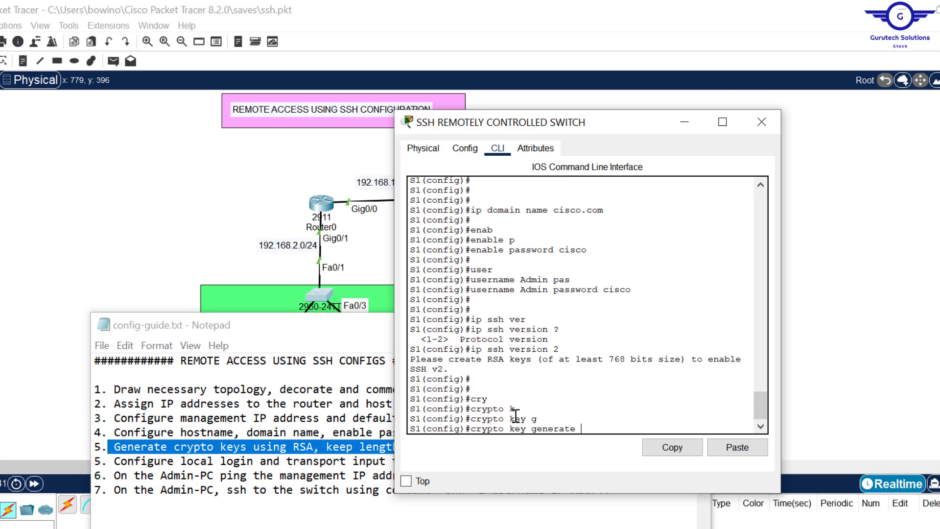
pyautogui.write('rs')
pyautogui.press('Tab')
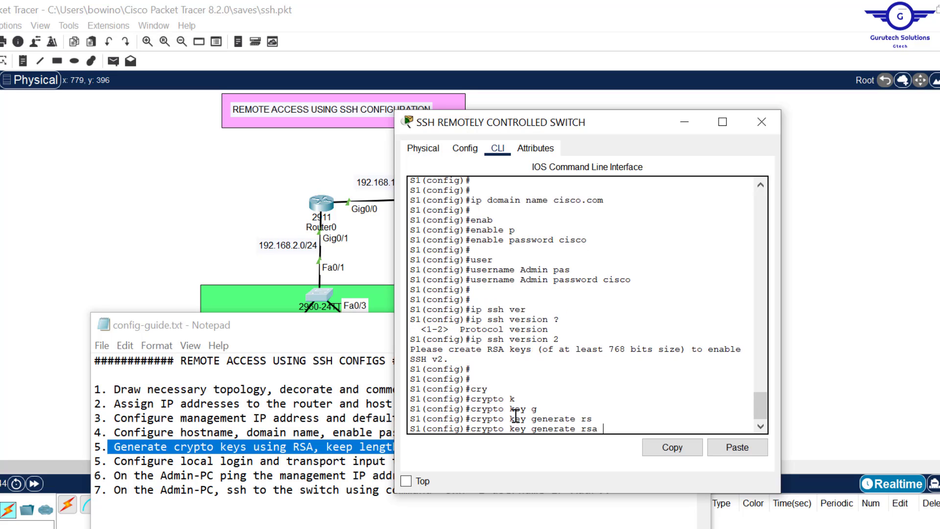
pyautogui.press('Return')
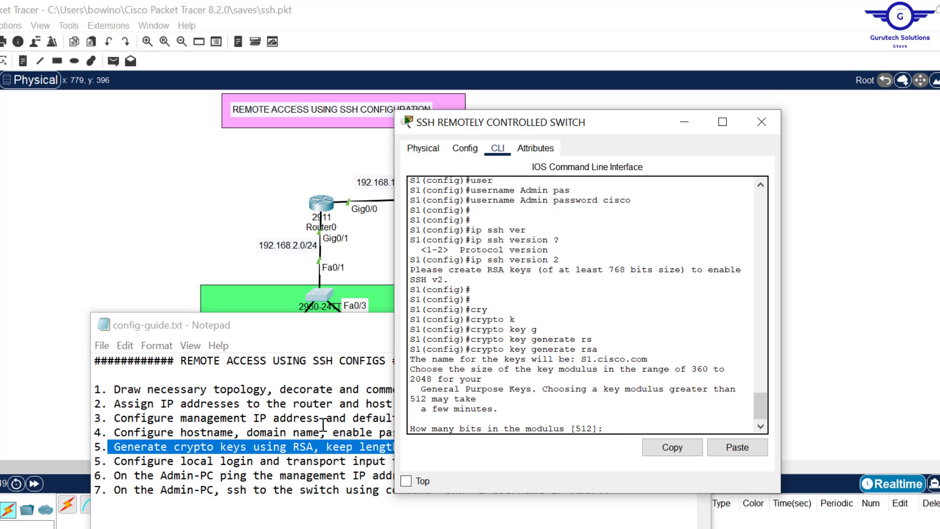
pyautogui.moveTo(591, 130); pyautogui.dragTo(677, 132)
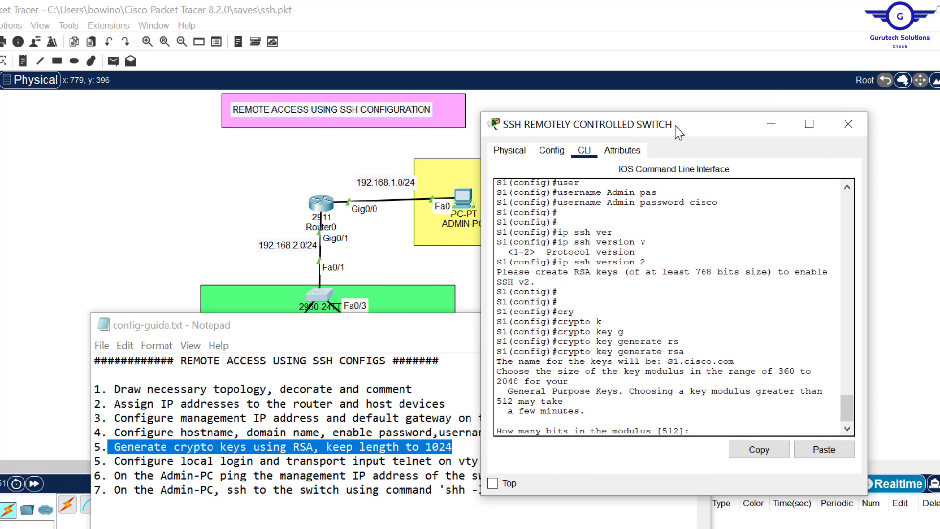
pyautogui.write('1024')
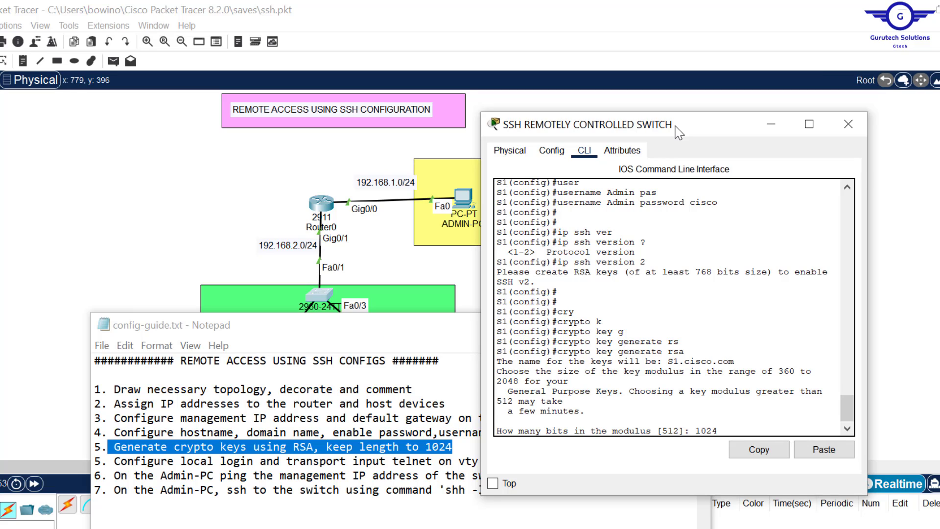
pyautogui.press('Return')
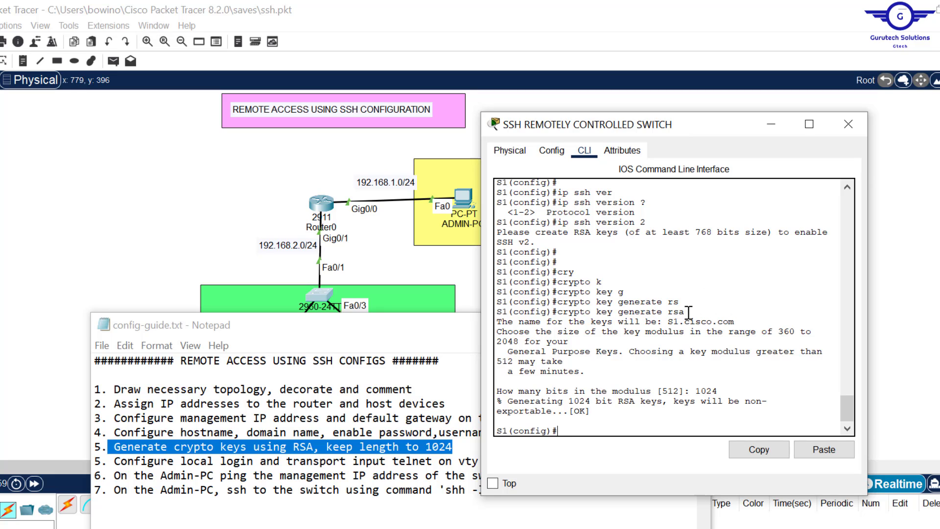
pyautogui.moveTo(691, 311); pyautogui.dragTo(559, 312)
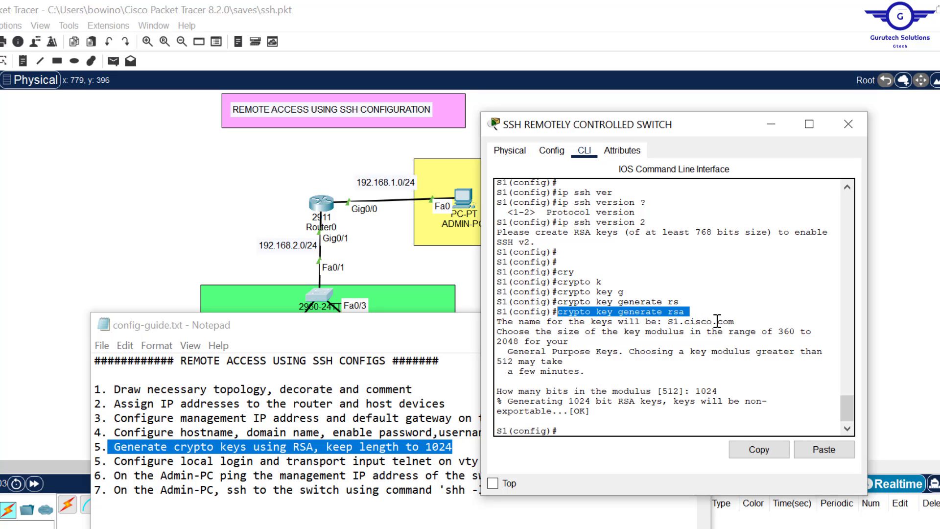
pyautogui.click(729, 390)
pyautogui.moveTo(716, 390); pyautogui.dragTo(699, 391)
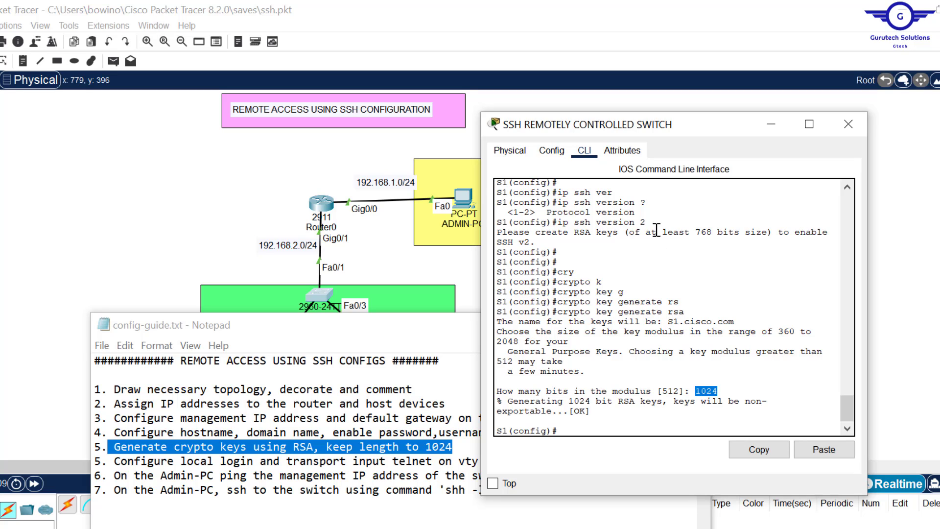
# Step: Set the switch's SSH version to 2 by running ip ssh version 2 again
pyautogui.click(651, 203)
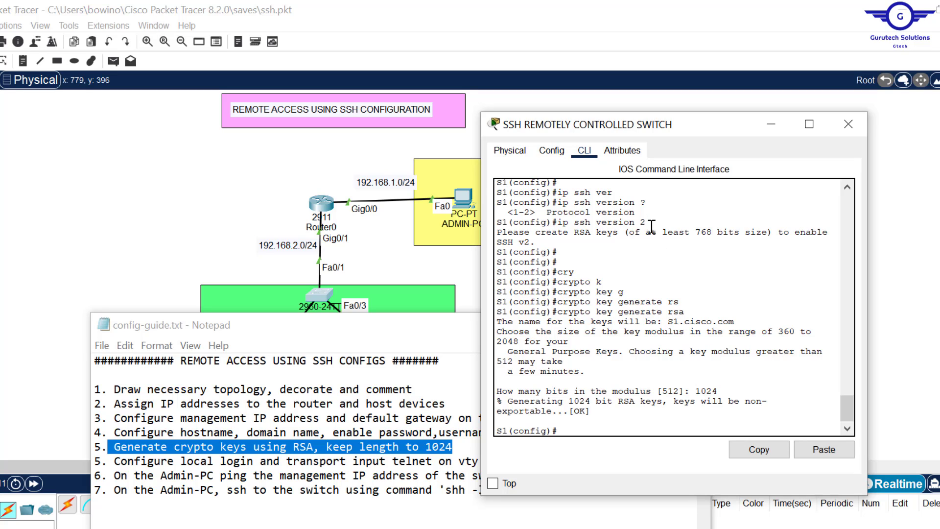
pyautogui.moveTo(647, 223); pyautogui.dragTo(568, 223)
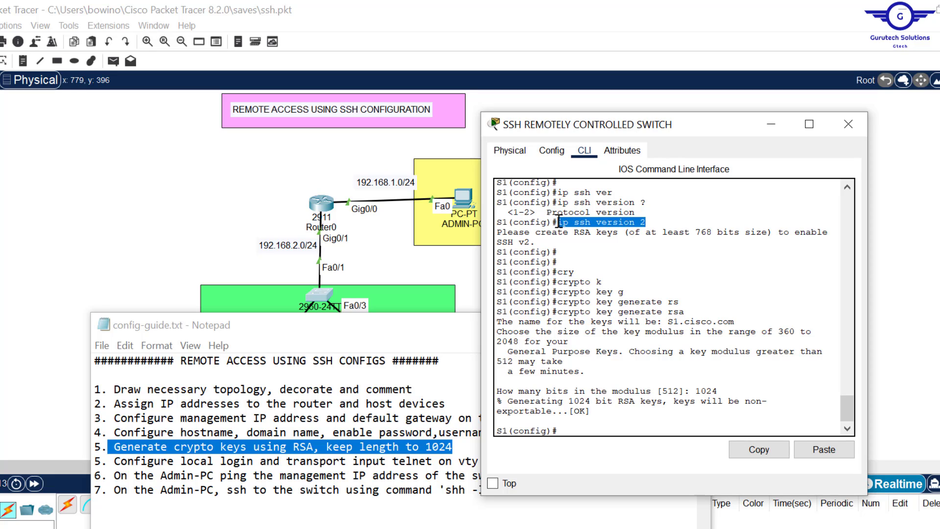
pyautogui.click(597, 357)
pyautogui.press('Up')
pyautogui.press('Up')
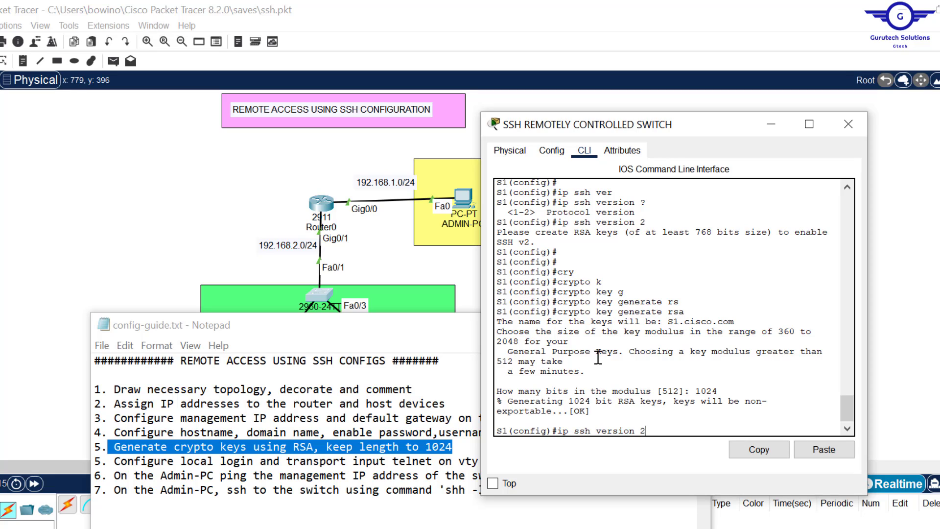
pyautogui.press('Up')
pyautogui.press('Down')
pyautogui.press('Return')
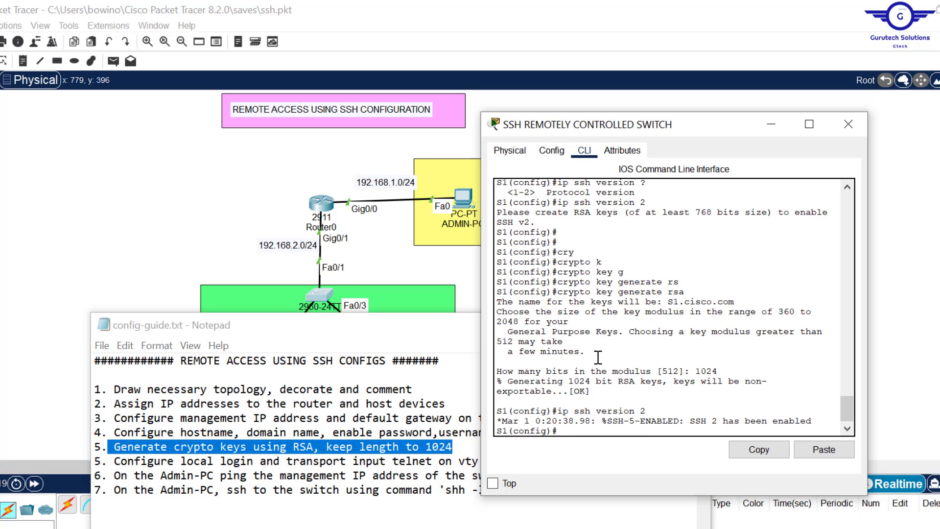
pyautogui.press('Return')
pyautogui.press('Return')
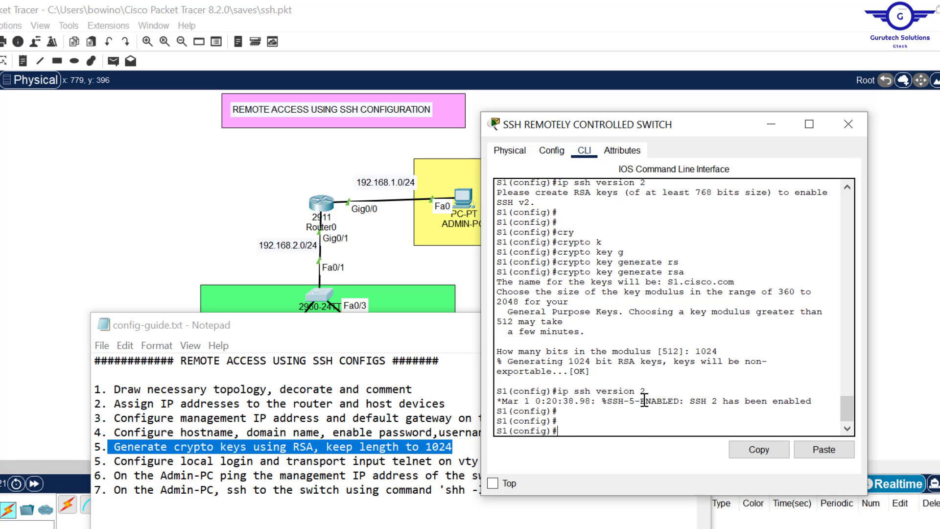
pyautogui.moveTo(613, 400); pyautogui.dragTo(817, 400)
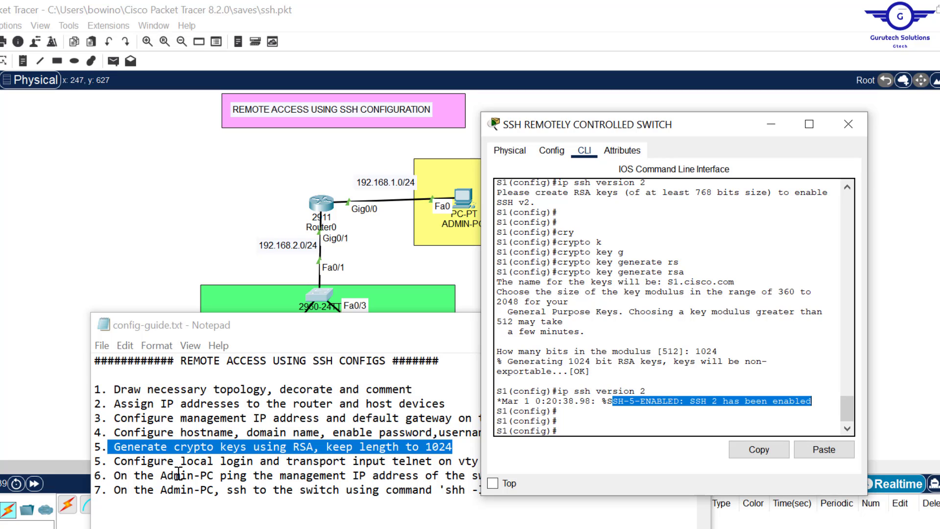
# Step: In config-guide.txt in Notepad, replace telnet with ssh in the item about local login and transport input
pyautogui.click(151, 462)
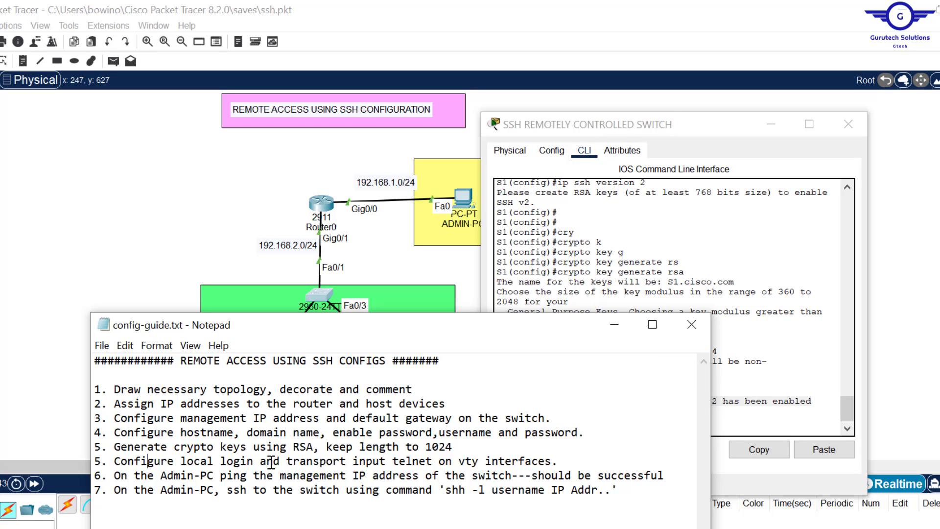
pyautogui.click(432, 462)
pyautogui.doubleClick(409, 462)
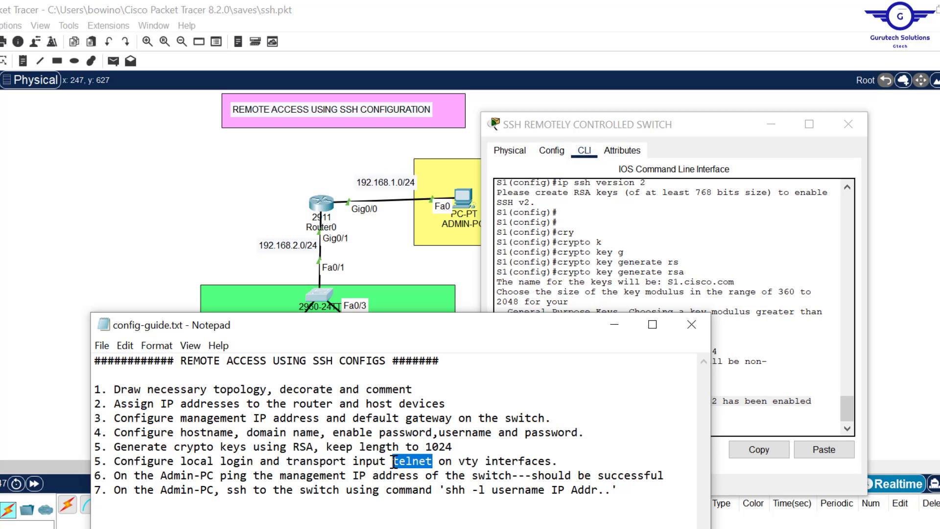
pyautogui.write('ssh')
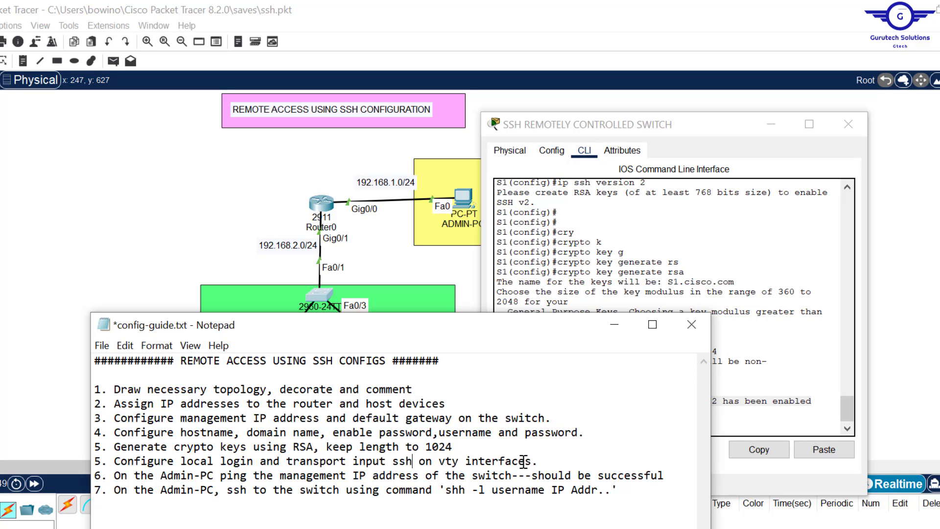
# Step: Return to the switch's command line and enter line configuration mode with line vty 0 15
pyautogui.click(757, 414)
pyautogui.press('Return')
pyautogui.press('Return')
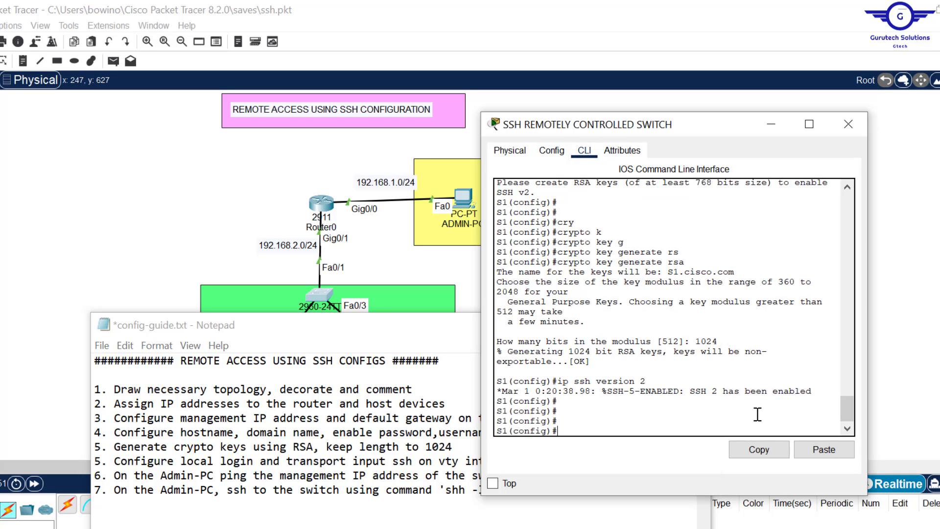
pyautogui.write('linet')
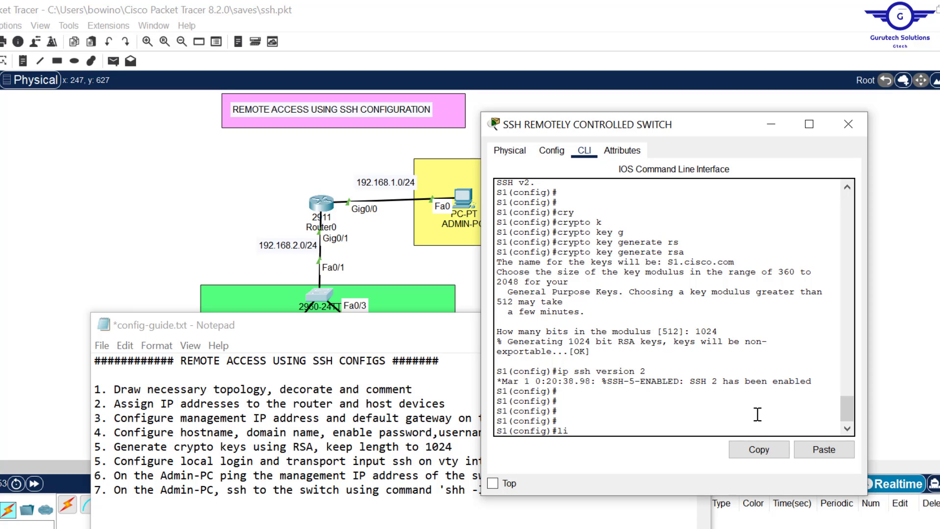
pyautogui.press('BackSpace')
pyautogui.press('BackSpace')
pyautogui.write('e vty 0 15')
pyautogui.press('Return')
pyautogui.press('Return')
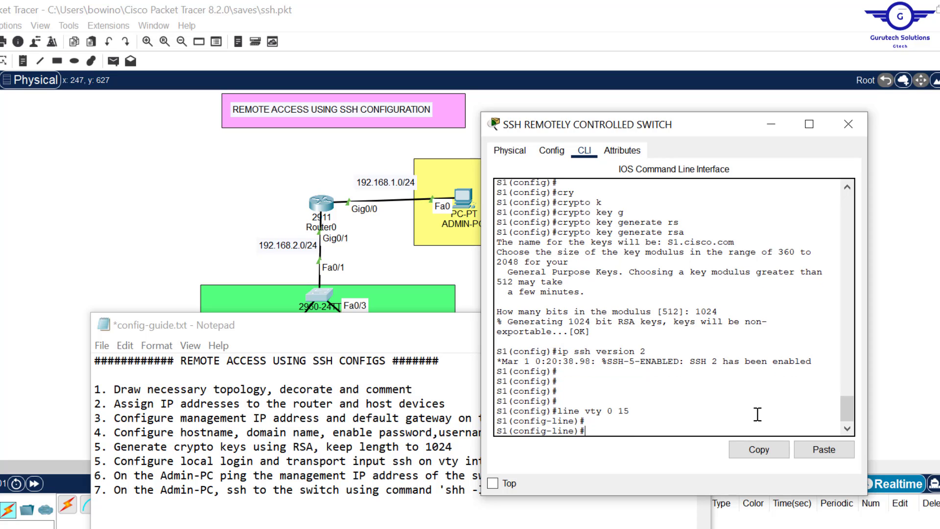
# Step: Require local user authentication on the vty lines with login local
pyautogui.write('login')
pyautogui.press('Tab')
pyautogui.write('loc')
pyautogui.press('Tab')
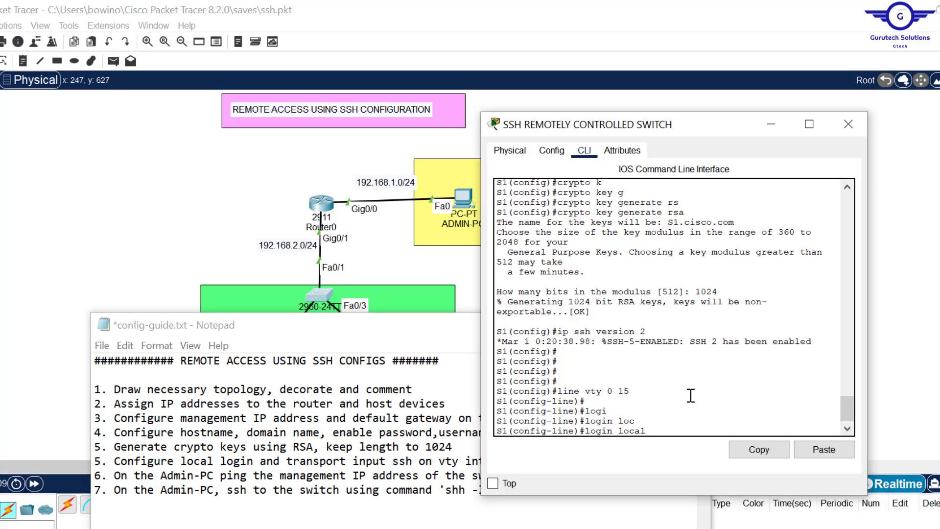
pyautogui.press('Return')
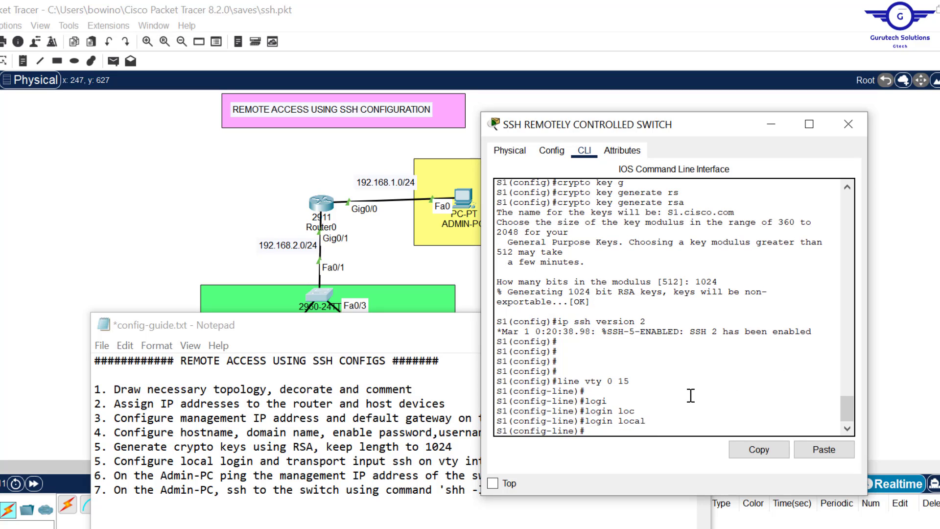
# Step: Restrict incoming connections on the vty lines to SSH with transport input ssh
pyautogui.write('tran')
pyautogui.press('Tab')
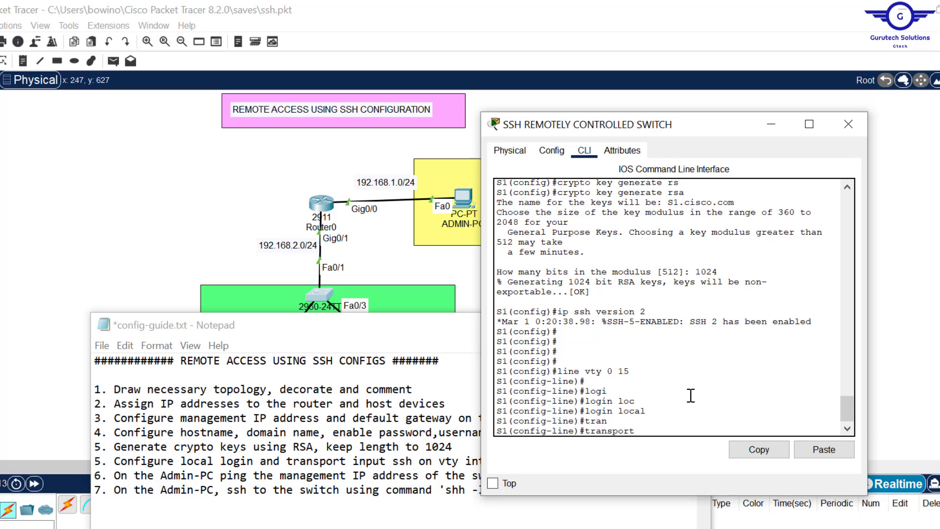
pyautogui.write('in')
pyautogui.press('Tab')
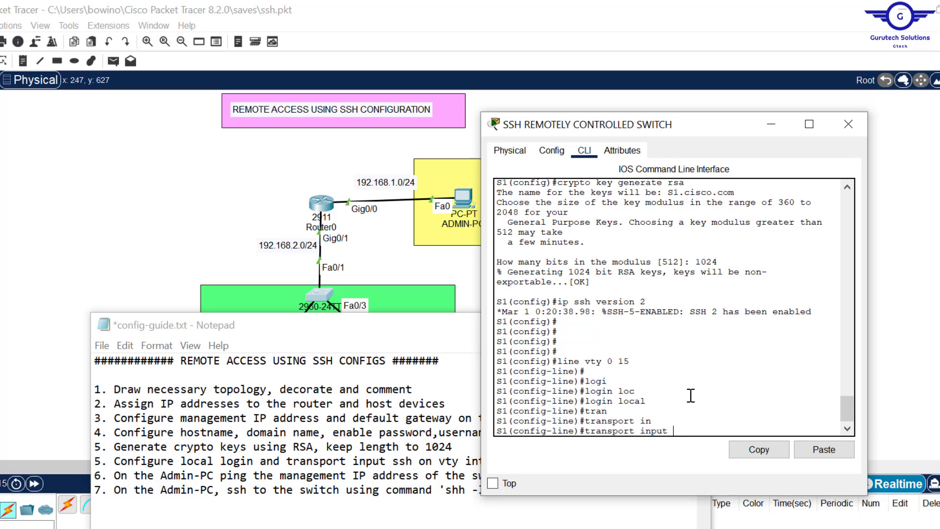
pyautogui.write('ss')
pyautogui.press('Tab')
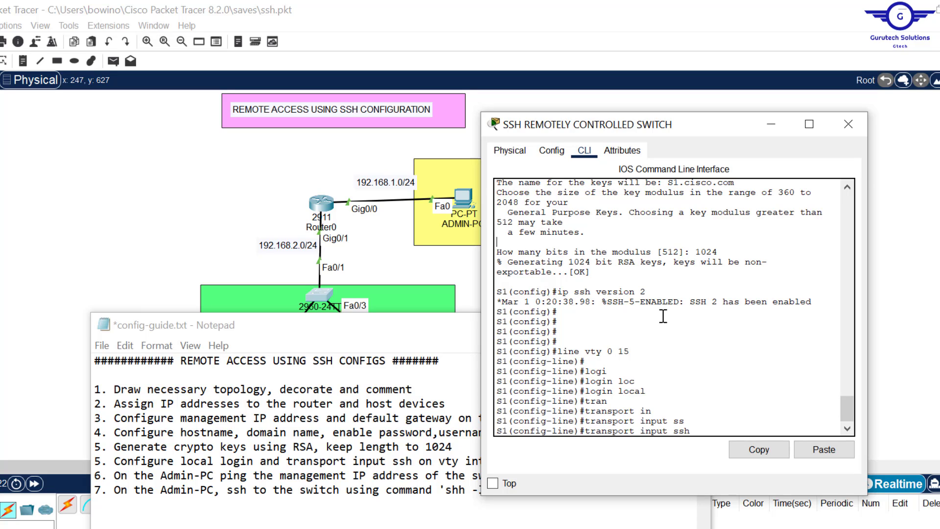
pyautogui.press('Return')
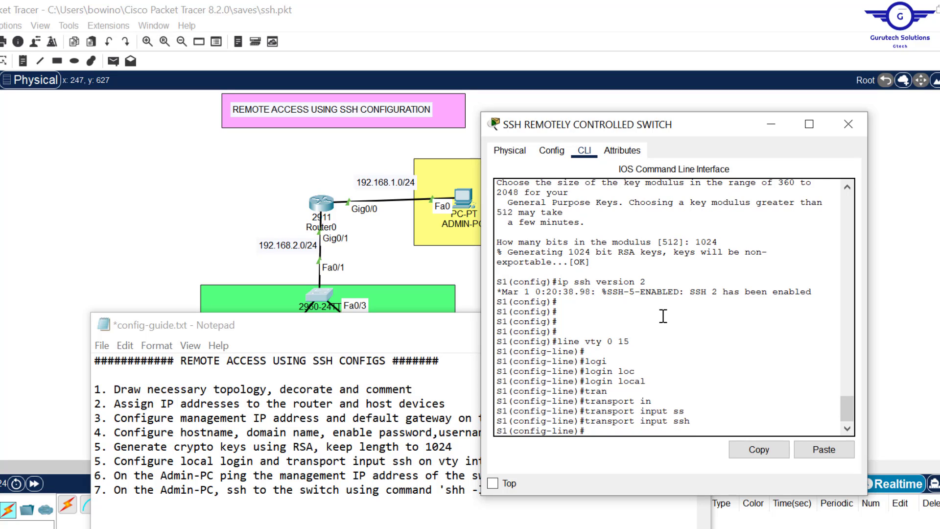
# Step: Leave line configuration mode on the switch with exit
pyautogui.write('ex')
pyautogui.press('Return')
pyautogui.press('Return')
pyautogui.press('Return')
pyautogui.write('e')
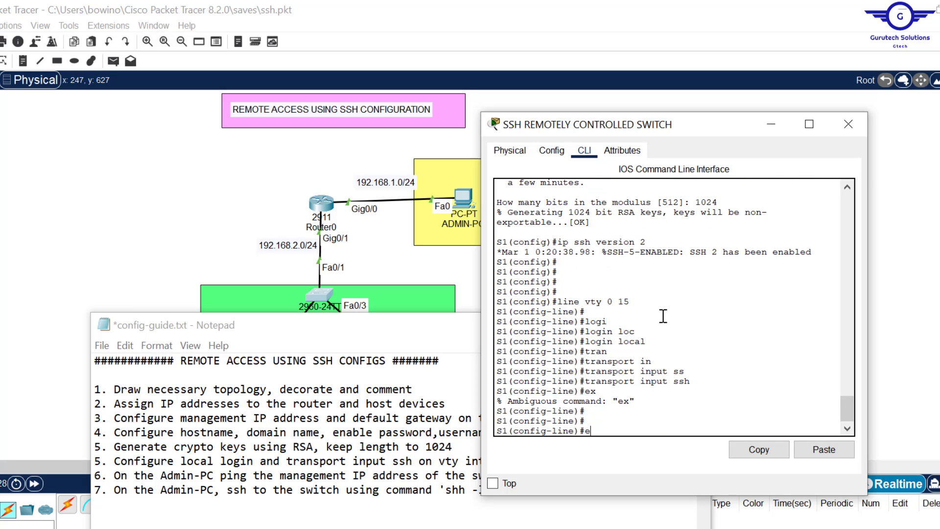
pyautogui.write('xit')
pyautogui.press('Return')
pyautogui.press('Return')
# Step: Save the switch's running configuration with do wr, and minimize the switch window
pyautogui.write('do')
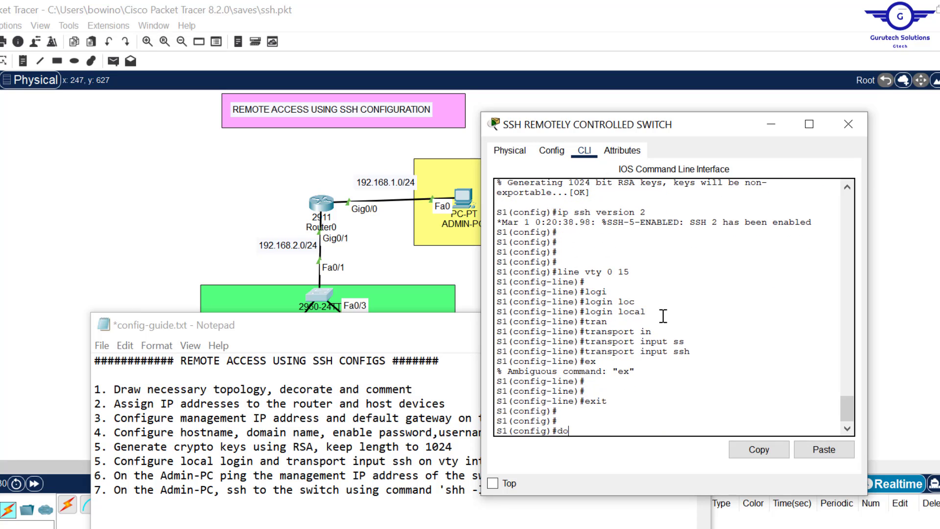
pyautogui.write(' wr')
pyautogui.press('Return')
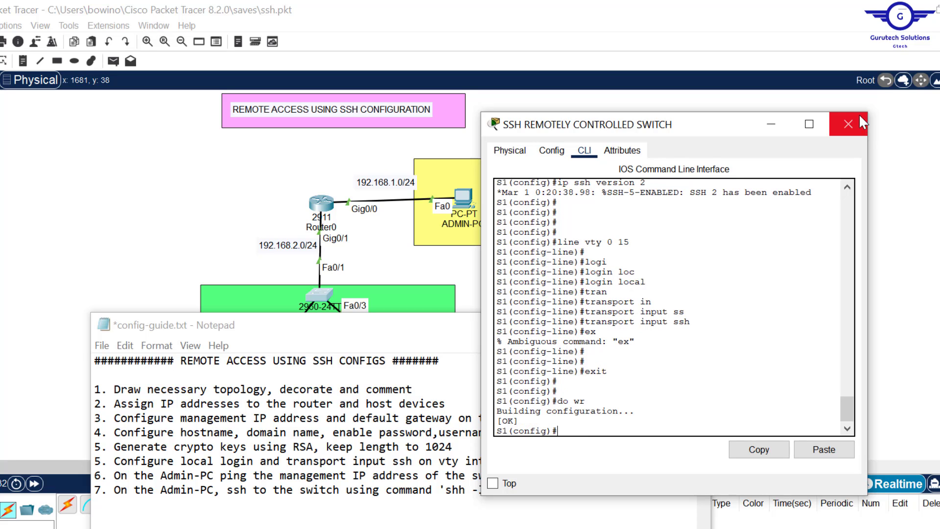
pyautogui.click(771, 124)
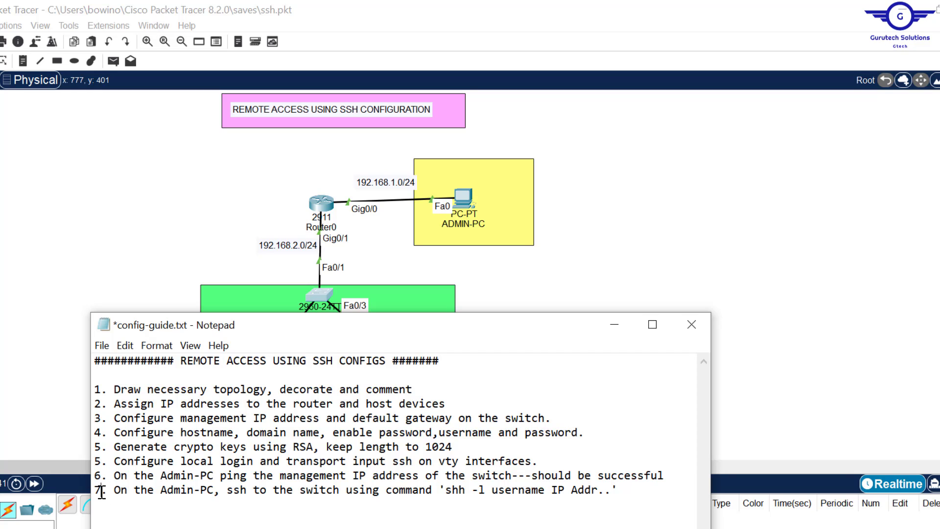
# Step: In config-guide.txt, renumber the last three items as 6, 7 and 8
pyautogui.click(100, 463)
pyautogui.press('BackSpace')
pyautogui.write('6')
pyautogui.press('Down')
pyautogui.press('BackSpace')
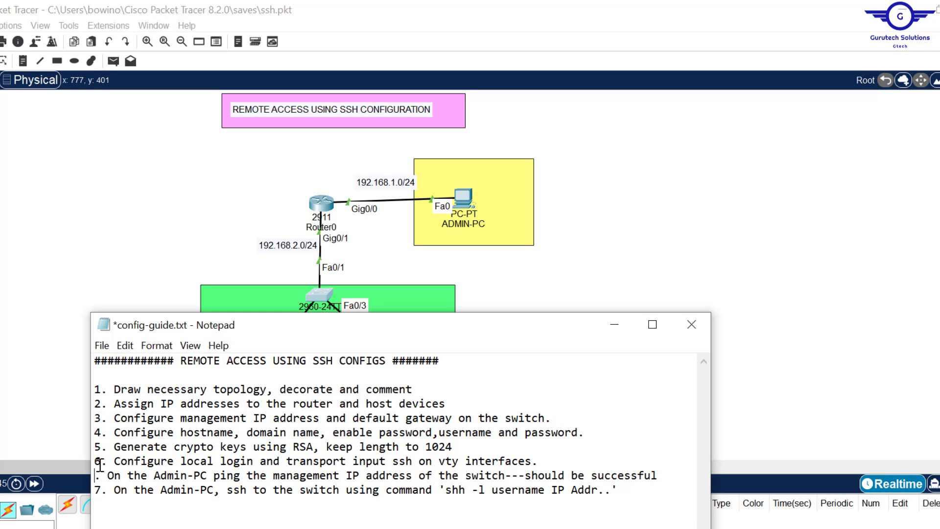
pyautogui.write('7')
pyautogui.press('Down')
pyautogui.press('BackSpace')
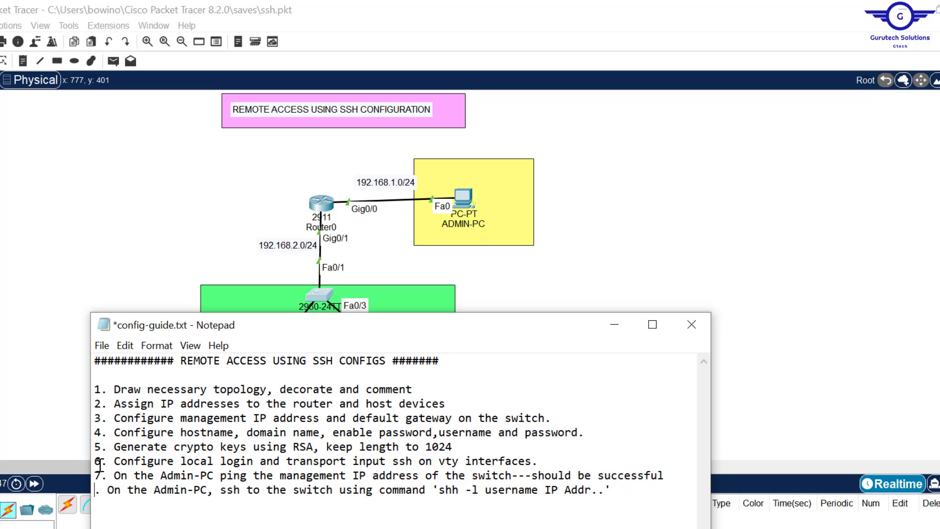
pyautogui.write('8')
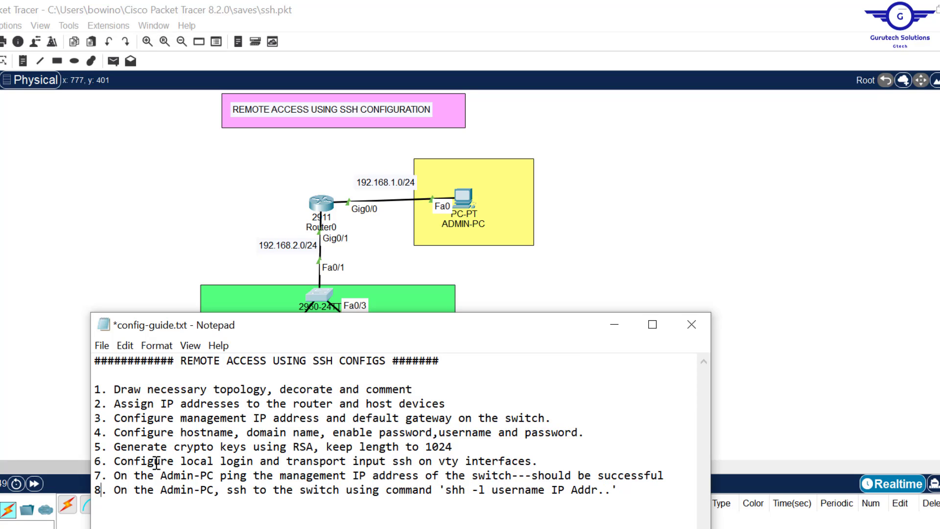
# Step: From ADMIN-PC's Command Prompt, ping the switch's management IP 192.168.2.254 twice, and close the PC window
pyautogui.moveTo(114, 476); pyautogui.dragTo(685, 476)
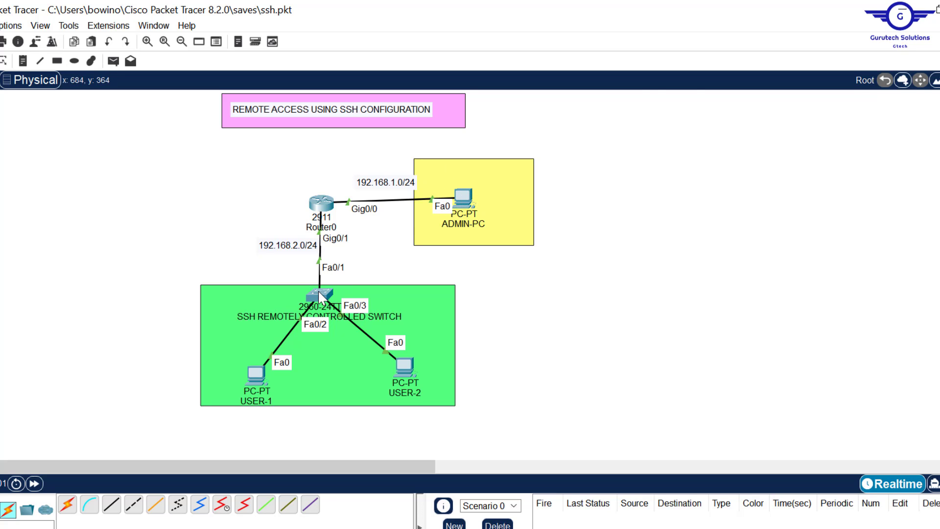
pyautogui.moveTo(319, 290)
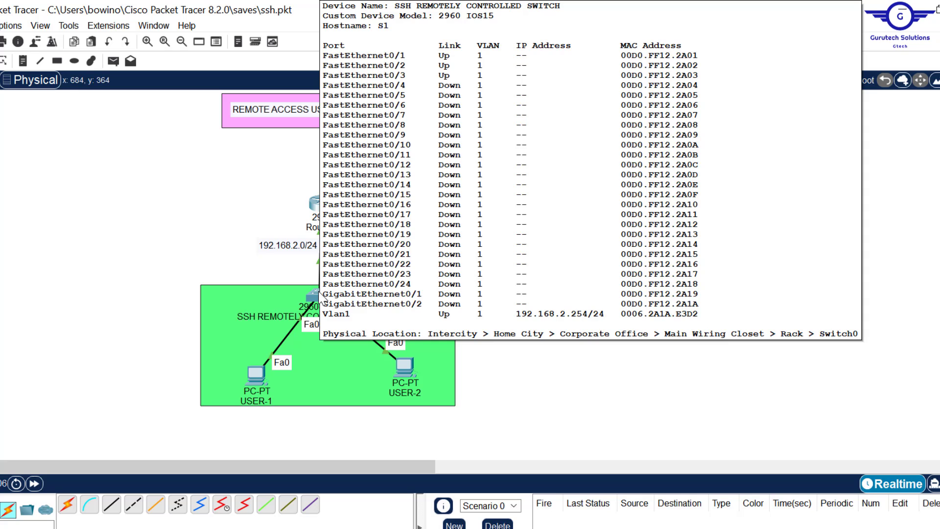
pyautogui.click(464, 198)
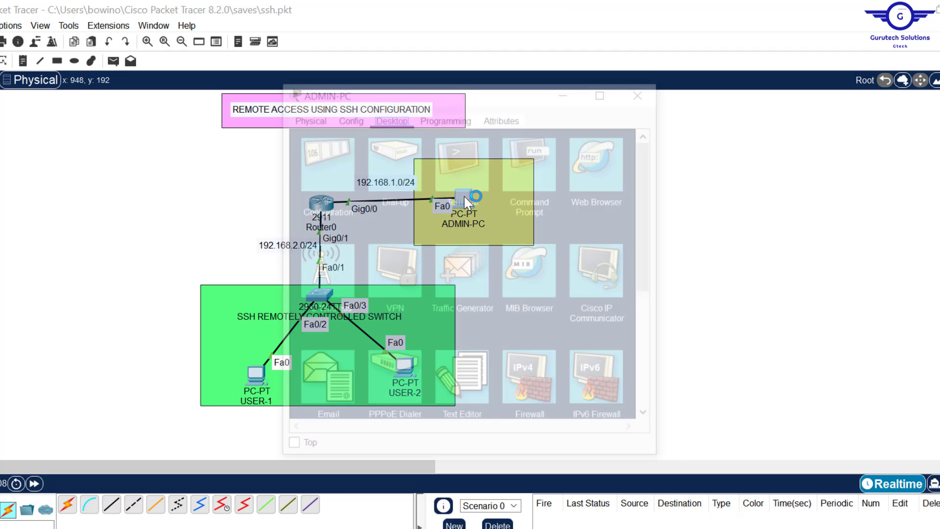
pyautogui.click(526, 176)
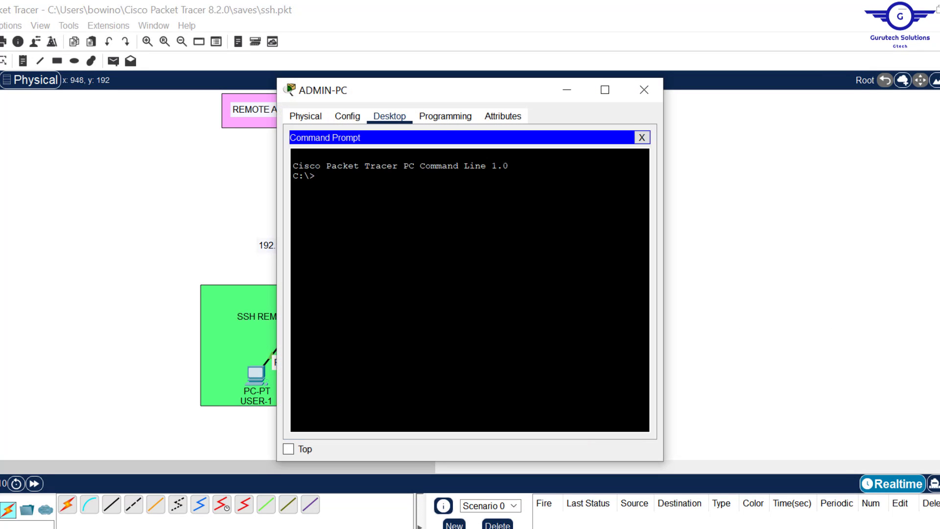
pyautogui.write('ping 192.168.2.254')
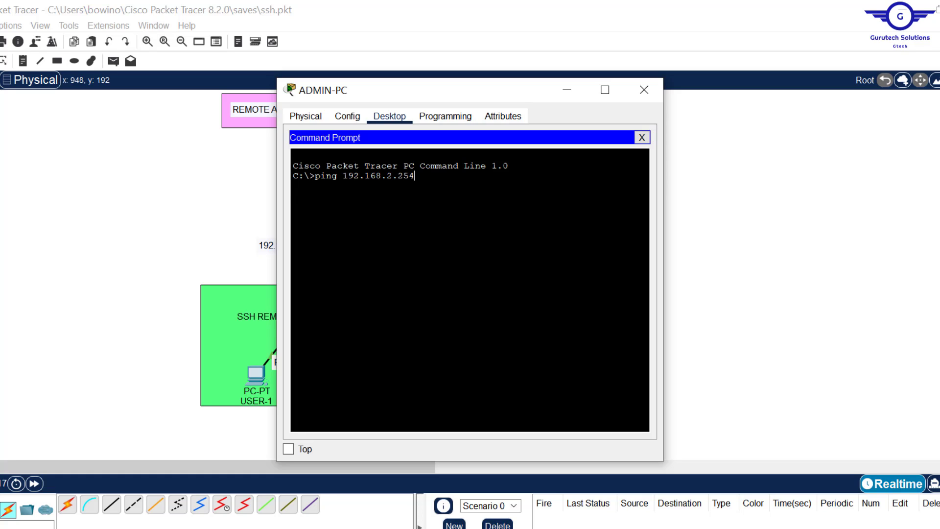
pyautogui.press('Return')
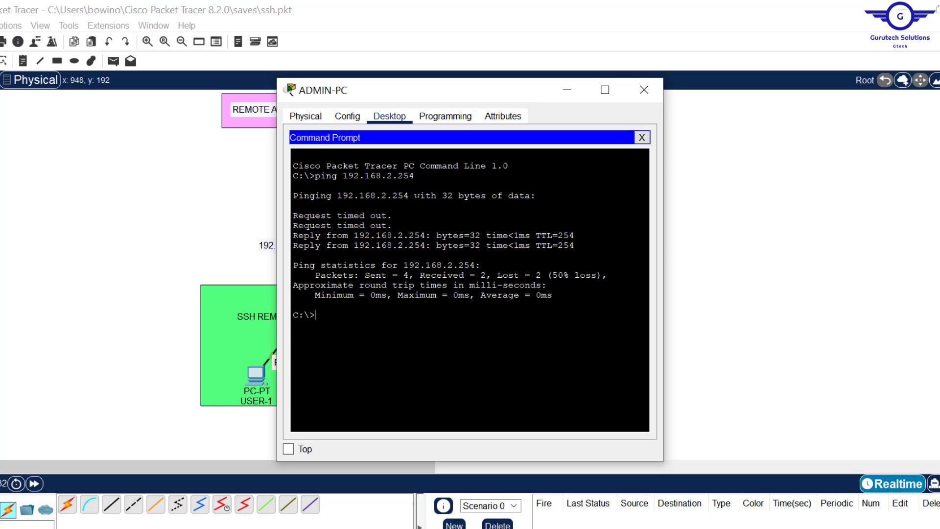
pyautogui.press('Up')
pyautogui.press('Return')
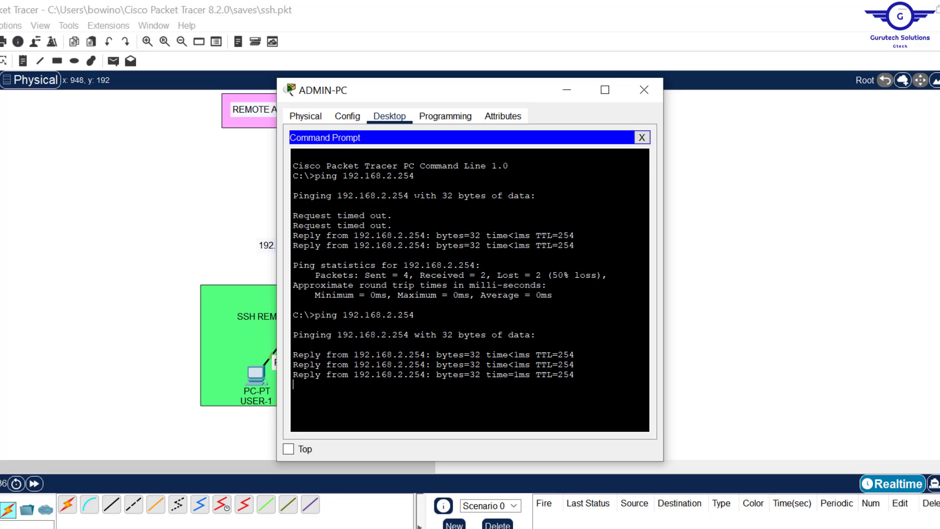
pyautogui.click(644, 89)
# Step: Switch back to config-guide.txt in Notepad and review the ping item and the -l option in the SSH command item
pyautogui.hotkey('alt', 'Tab')
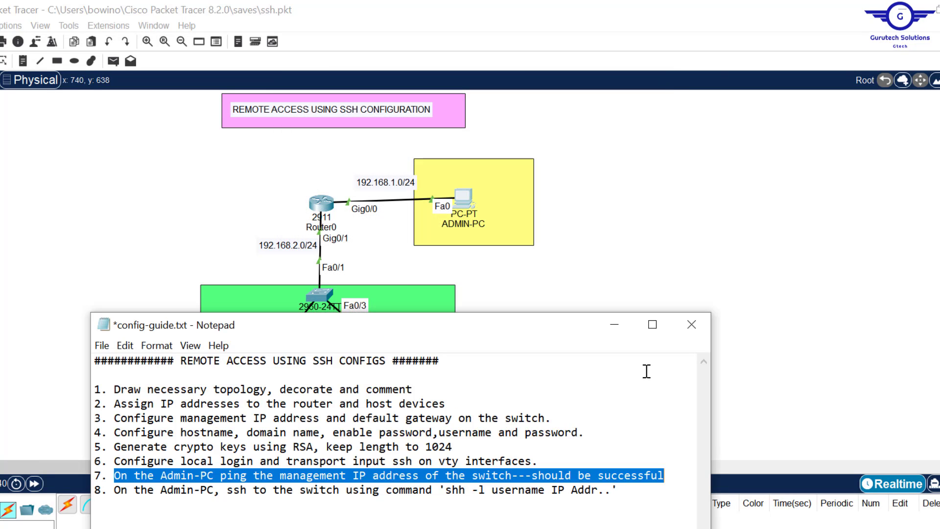
pyautogui.click(533, 476)
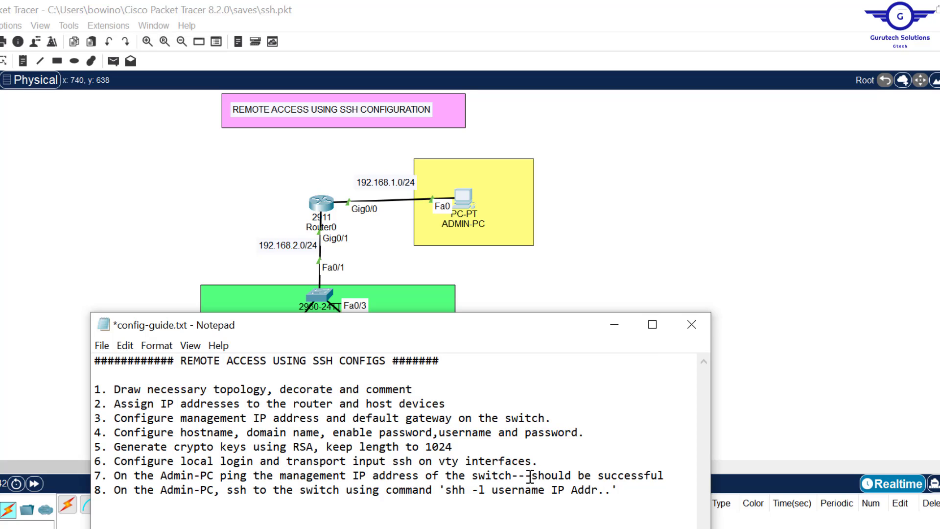
pyautogui.moveTo(531, 476); pyautogui.dragTo(665, 476)
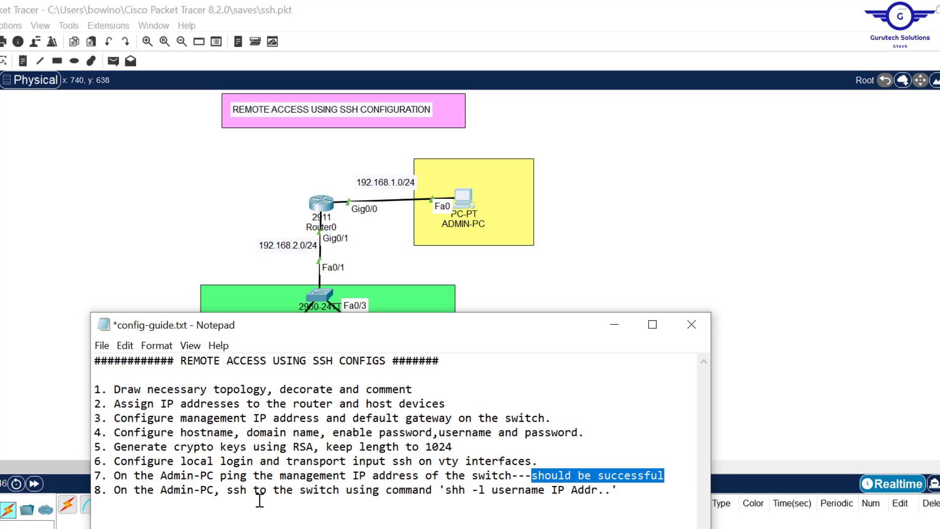
pyautogui.click(483, 489)
pyautogui.doubleClick(481, 489)
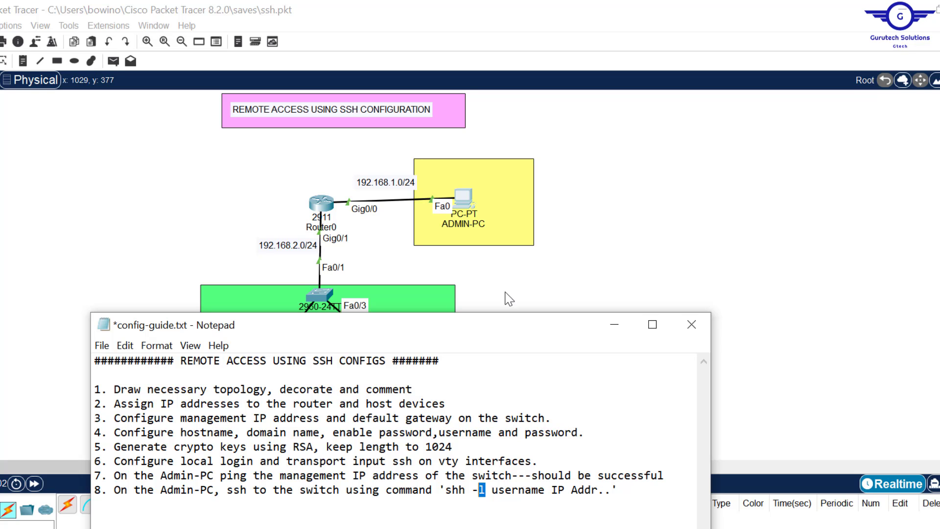
# Step: From ADMIN-PC's Command Prompt, log in to the switch with ssh -l Admin 192.168.2.254, entering the account password
pyautogui.click(465, 198)
pyautogui.click(465, 199)
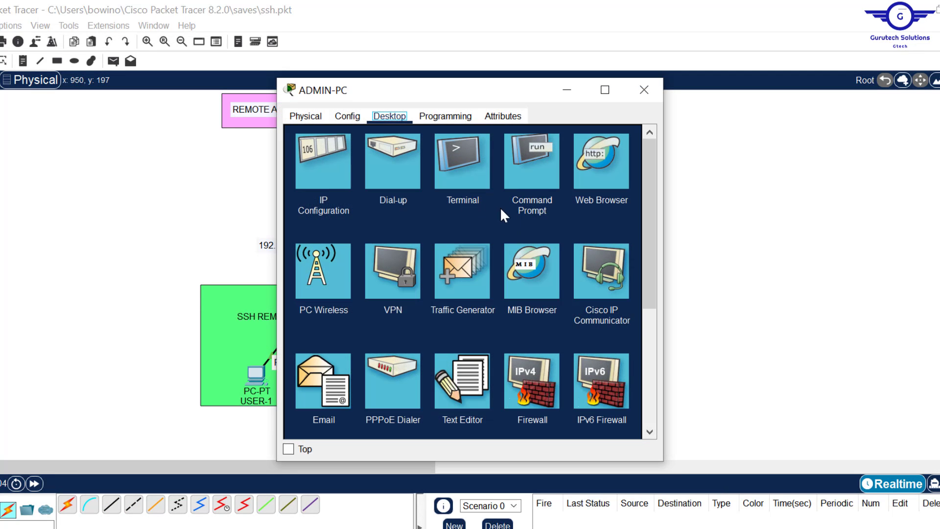
pyautogui.click(533, 180)
pyautogui.press('Return')
pyautogui.press('Return')
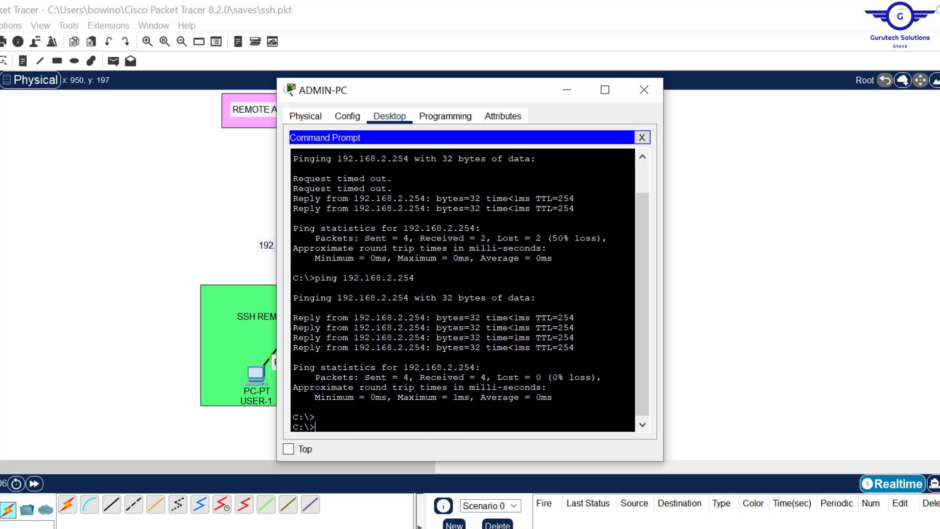
pyautogui.moveTo(526, 93); pyautogui.dragTo(622, 90)
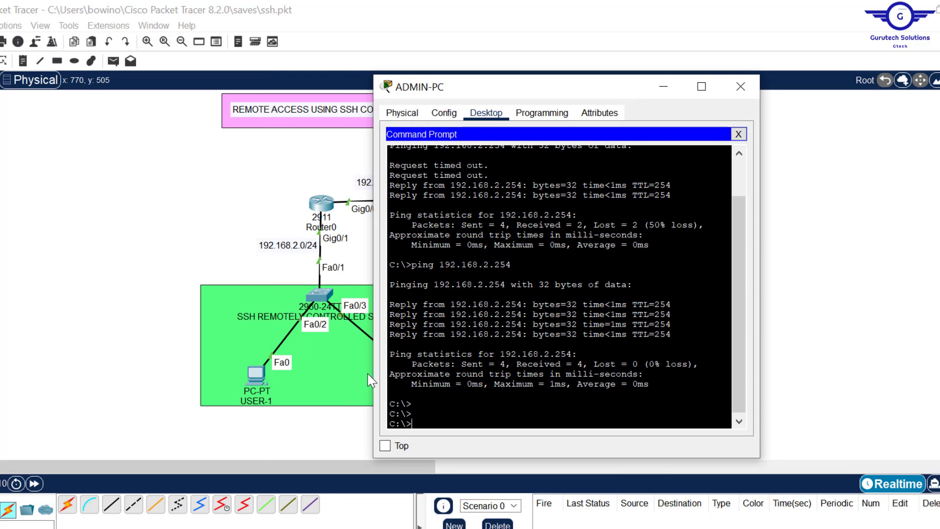
pyautogui.write('ssh -l')
pyautogui.write('Admin')
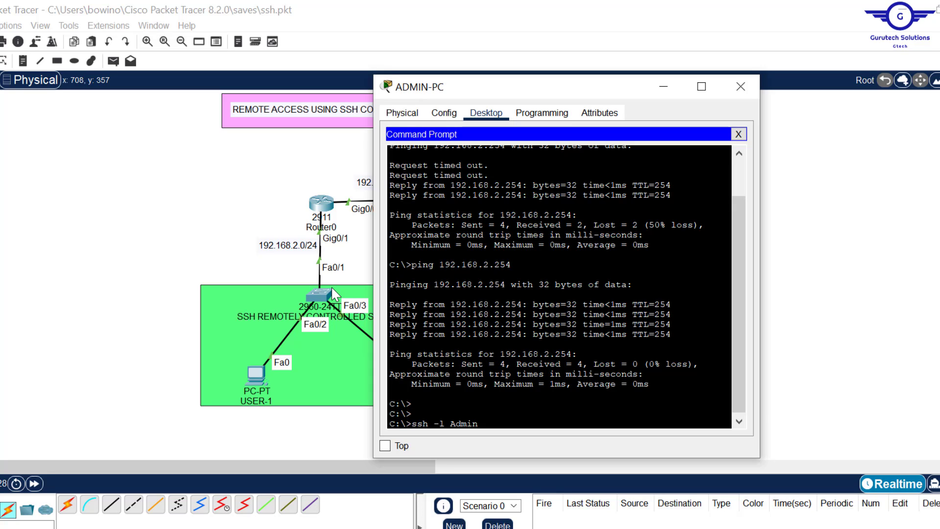
pyautogui.write('192.168.2.254')
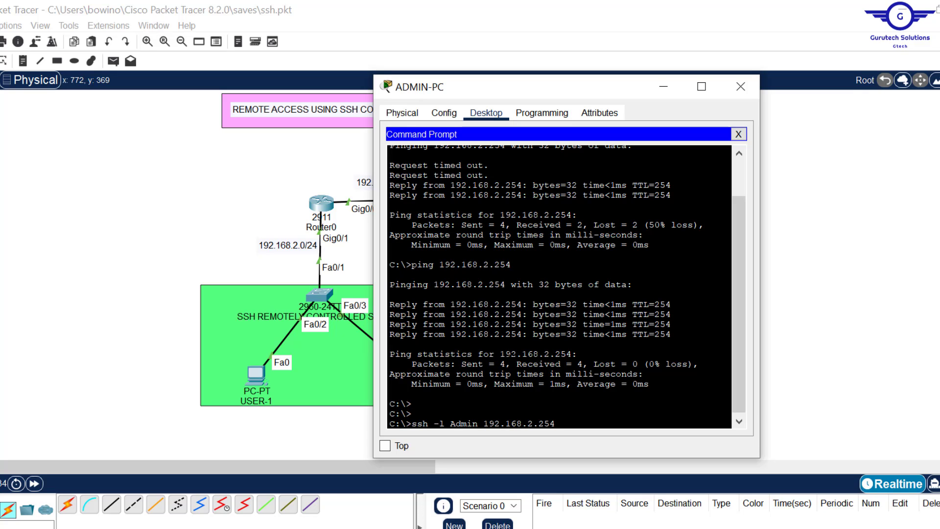
pyautogui.press('Return')
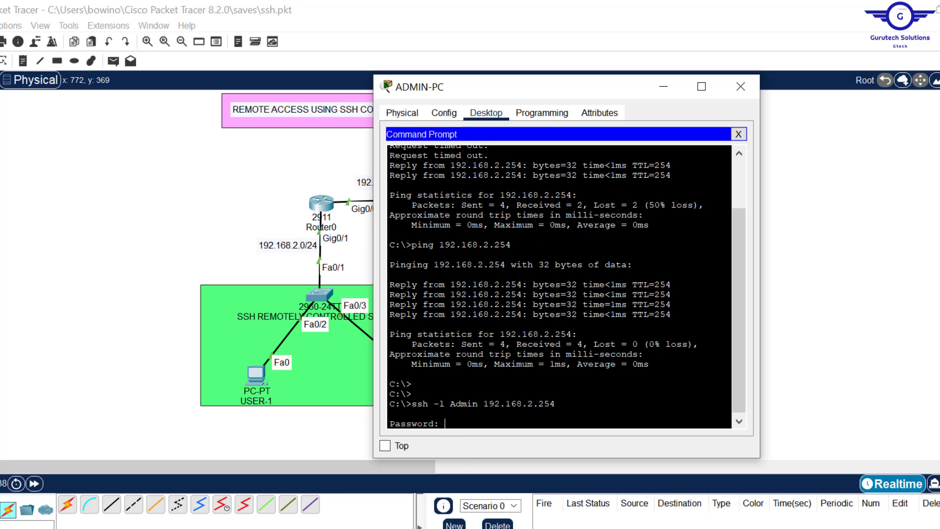
pyautogui.press('Return')
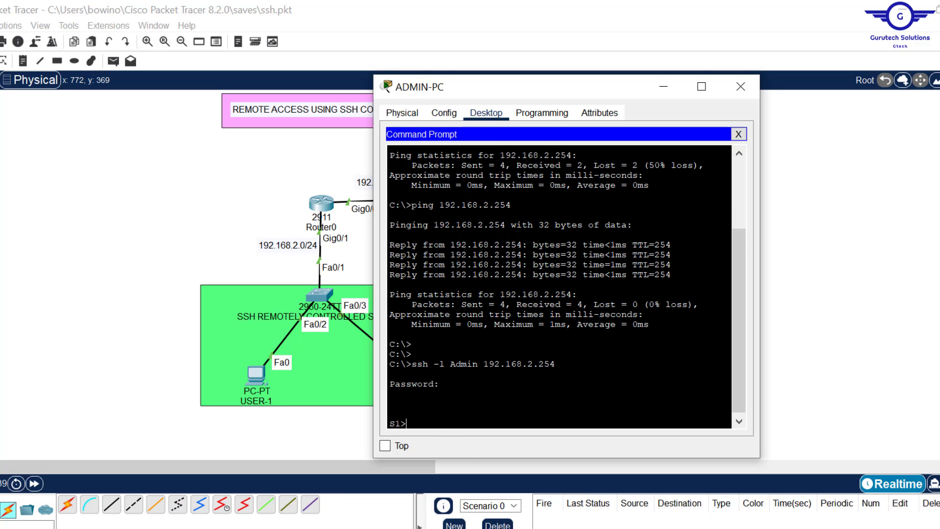
# Step: Enter privileged mode in the switch's SSH session with en, supplying the enable password
pyautogui.moveTo(406, 423); pyautogui.dragTo(387, 422)
pyautogui.write('en')
pyautogui.press('Return')
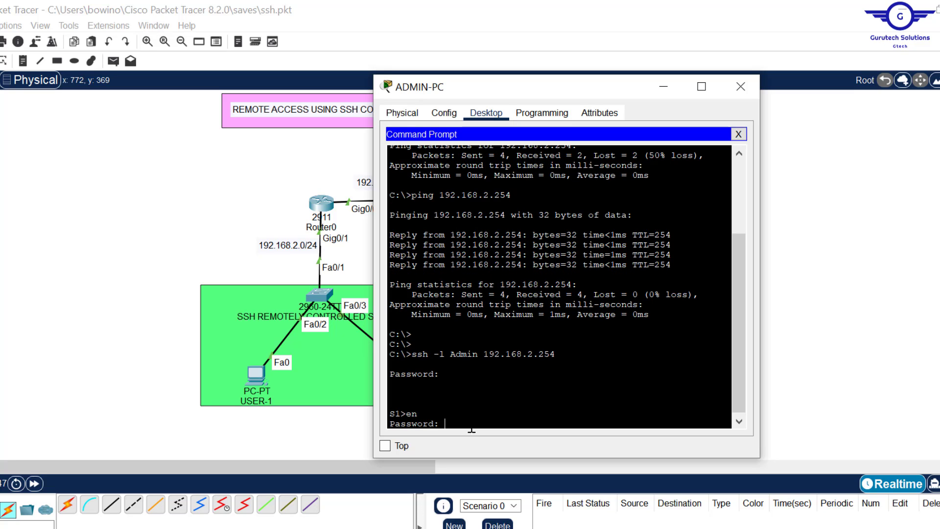
pyautogui.press('Return')
pyautogui.press('Return')
pyautogui.press('Return')
pyautogui.press('Return')
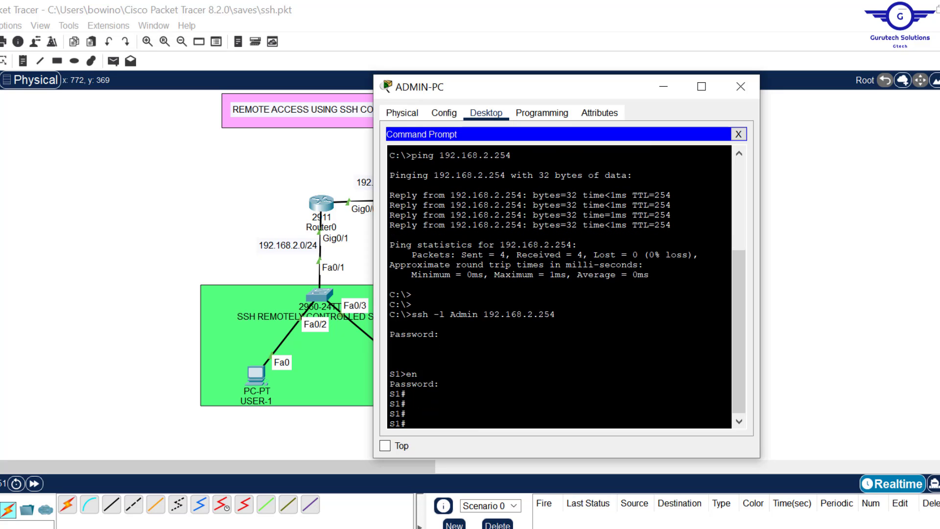
# Step: Display the switch's startup configuration over the SSH session with sh start
pyautogui.moveTo(407, 404); pyautogui.dragTo(376, 404)
pyautogui.write('sh start')
pyautogui.press('Return')
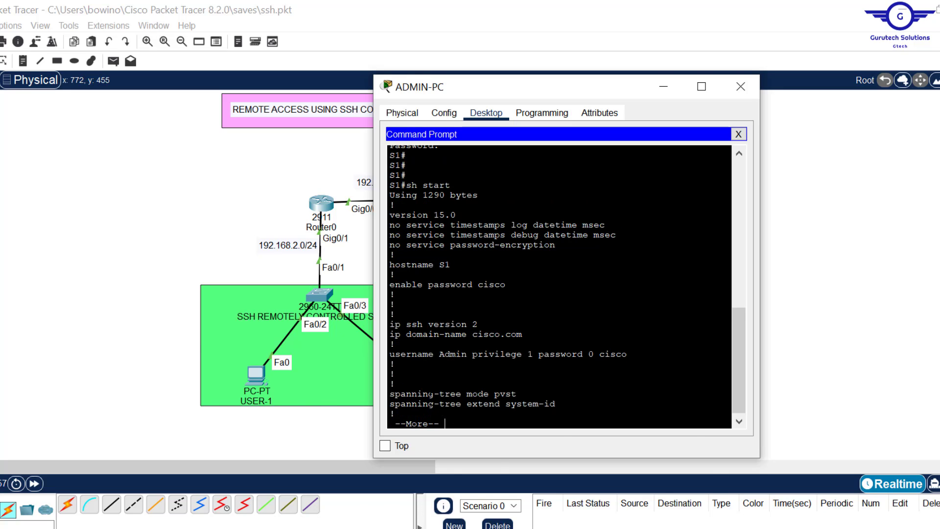
# Step: Switch to the Gurutech CCNA Networking Training Benchmark sheet in Google Sheets and fill the Remote Access- SSH cell with yellow
pyautogui.hotkey('alt', 'Tab')
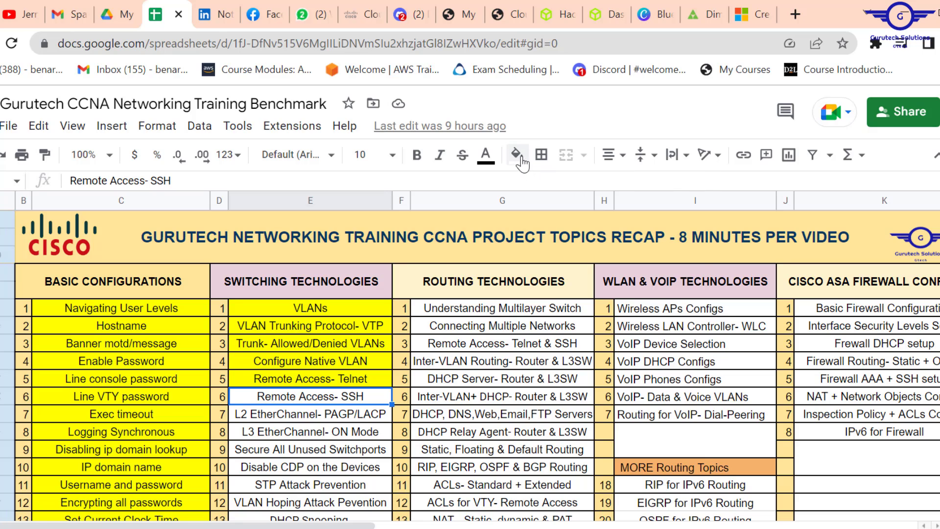
pyautogui.click(517, 154)
pyautogui.click(578, 229)
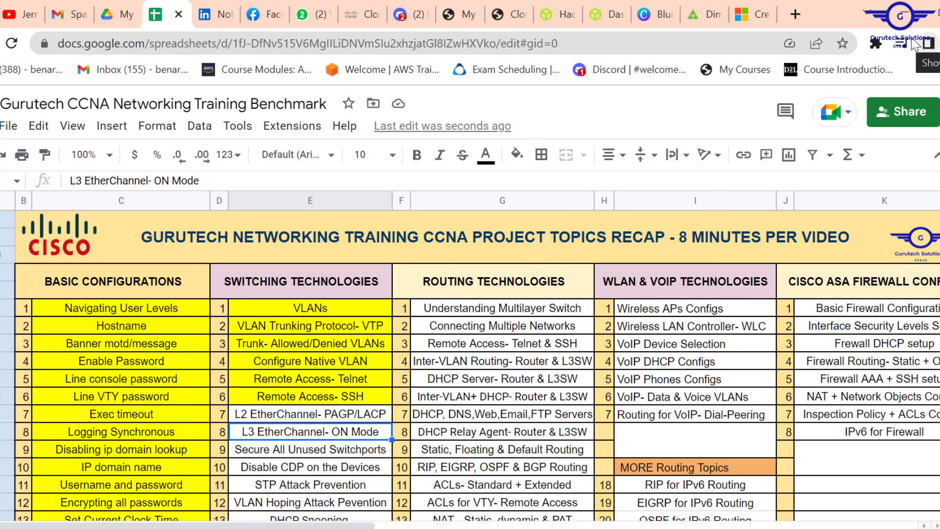